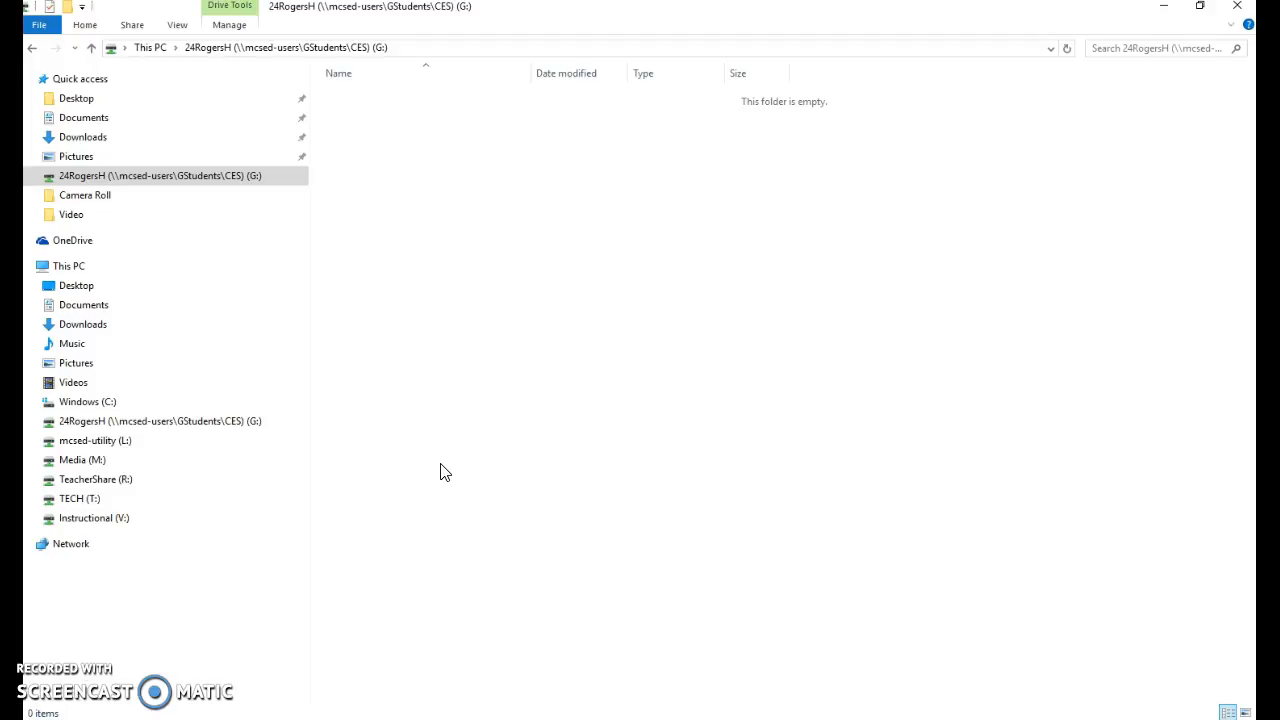
# Open the student's G: network drive in File Explorer and confirm it is empty
pyautogui.click(266, 185)
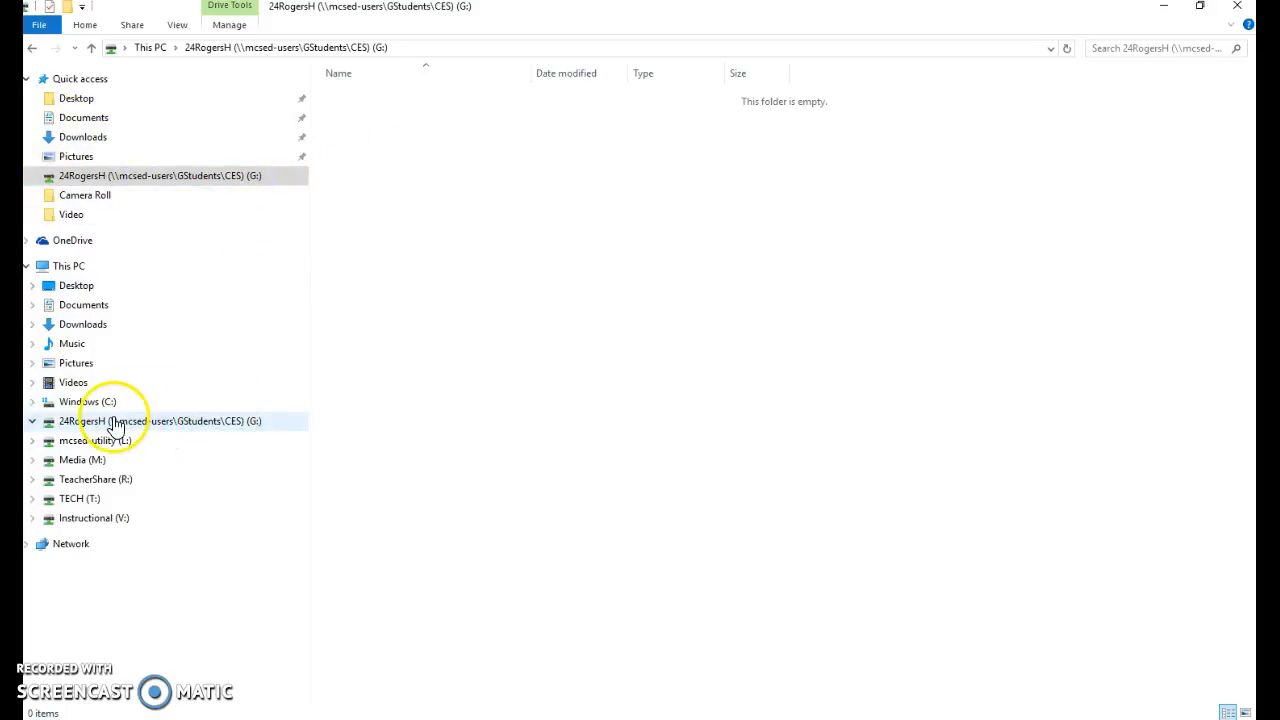
pyautogui.click(180, 424)
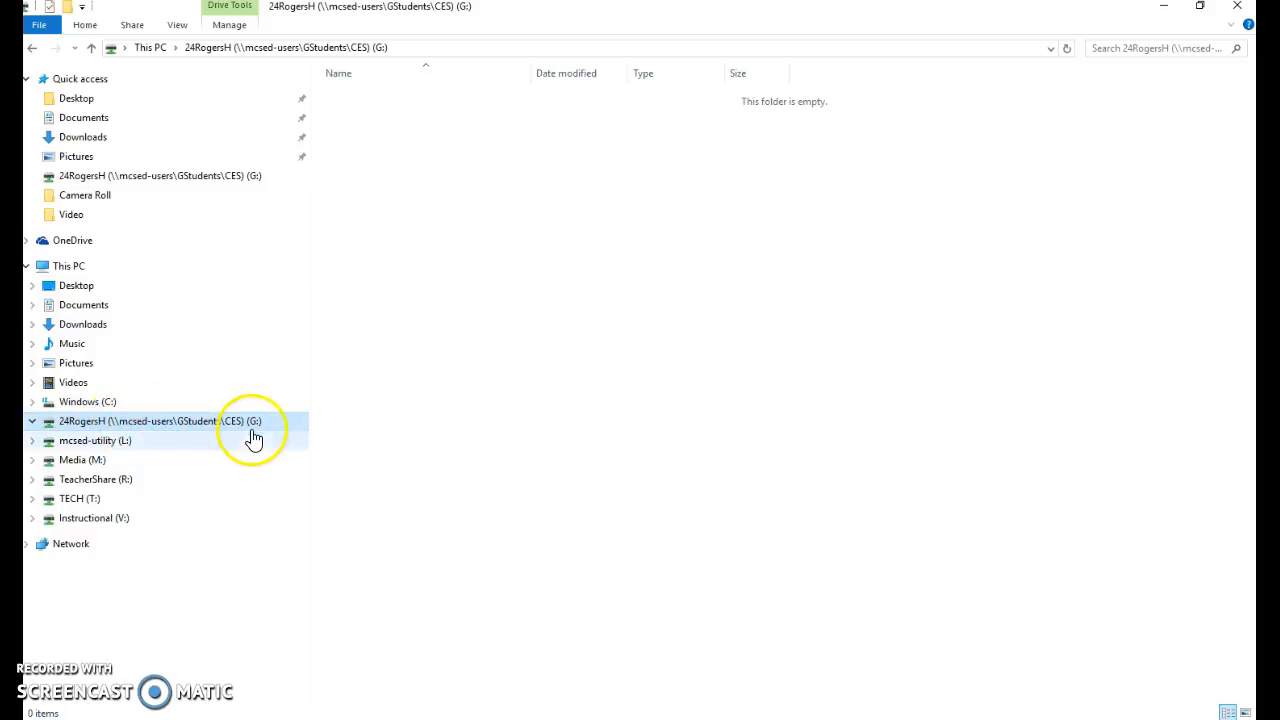
pyautogui.rightClick(580, 229)
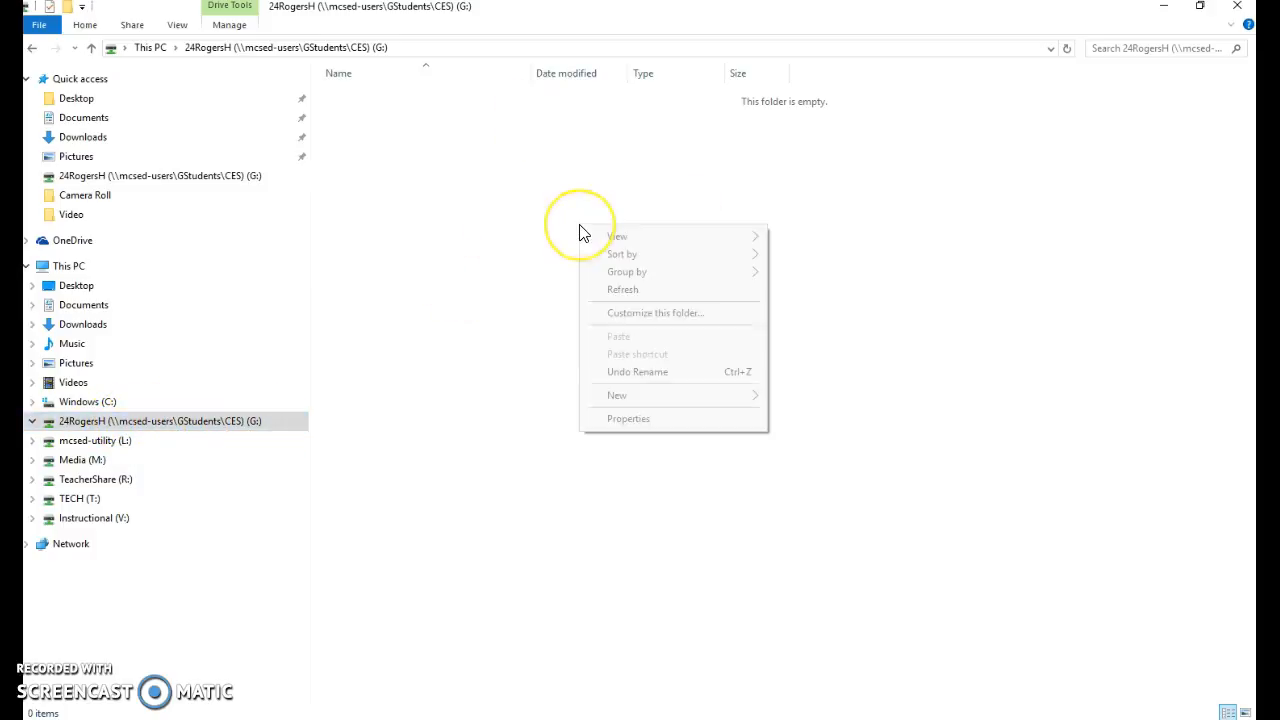
pyautogui.click(507, 244)
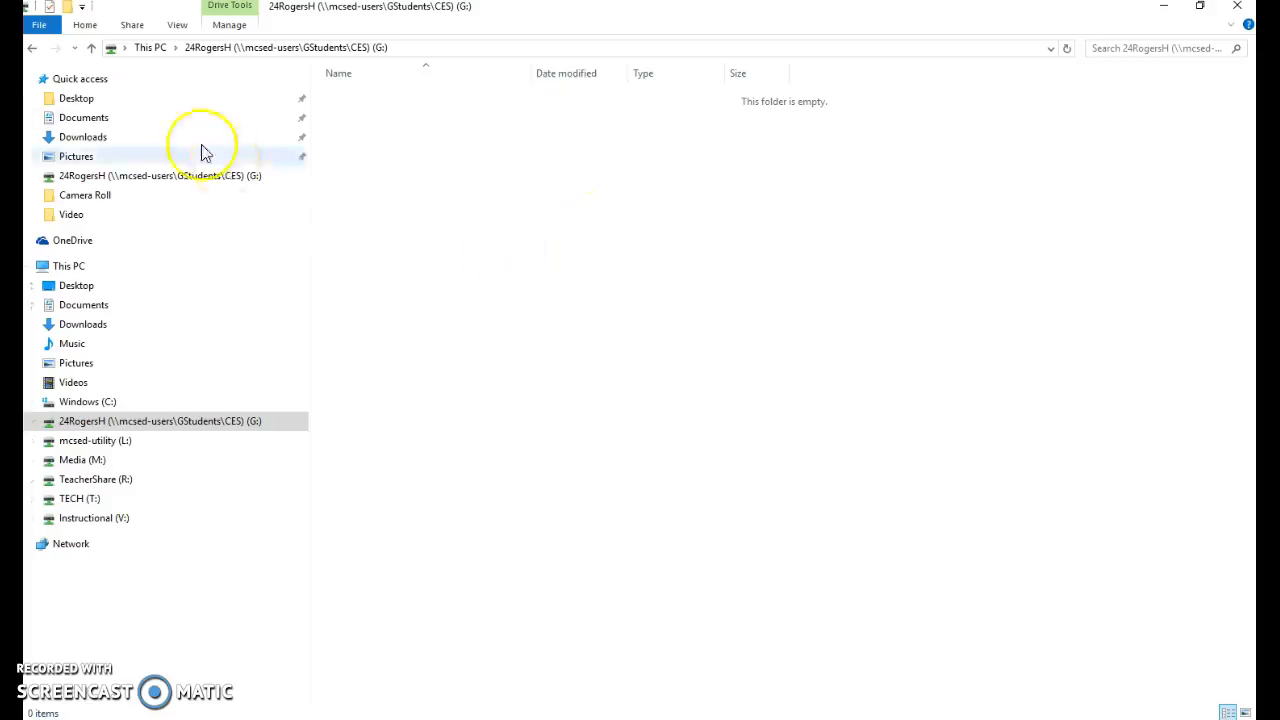
# Launch Word 2016 and type 'Hello this is a word document.' into a new blank document
pyautogui.press('super')
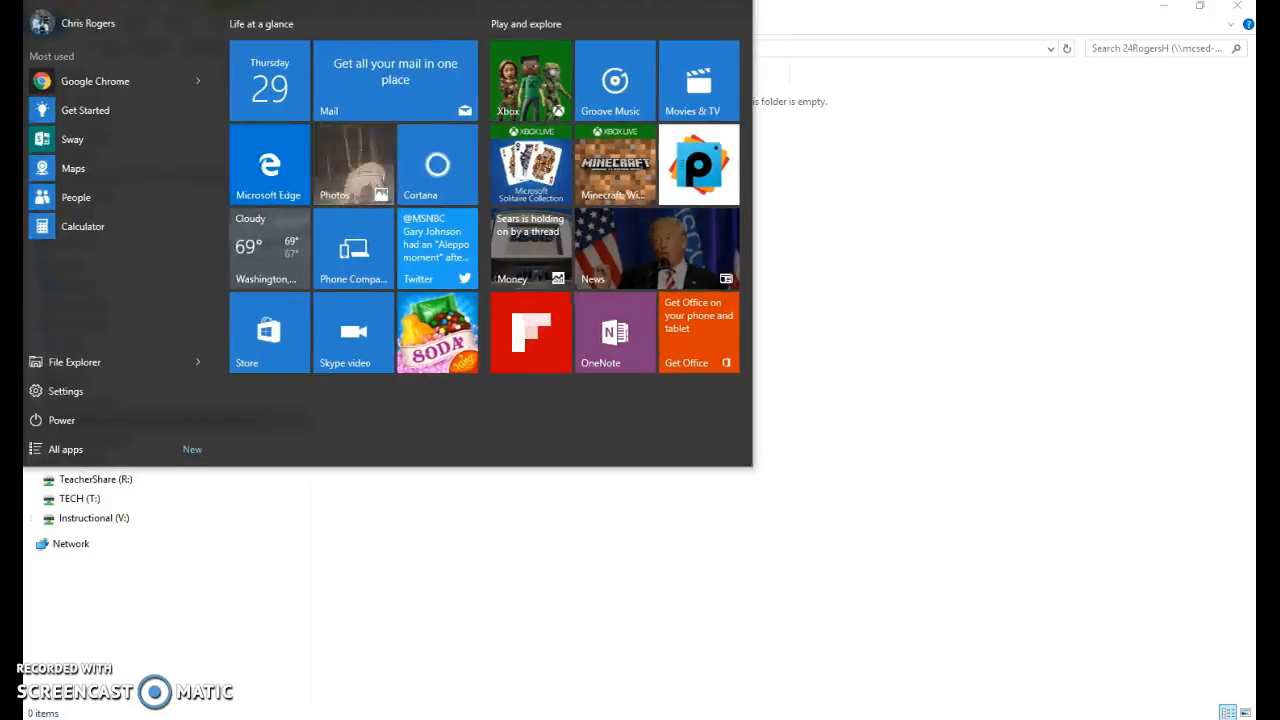
pyautogui.write('word')
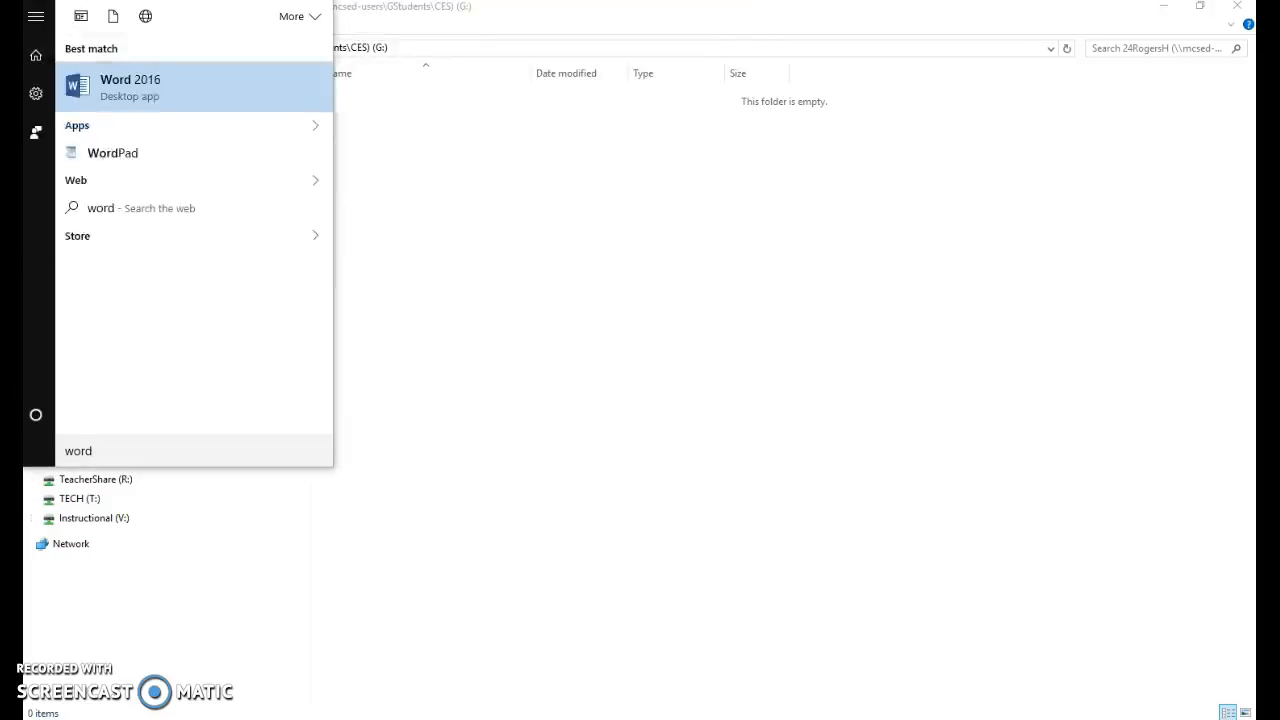
pyautogui.press('Return')
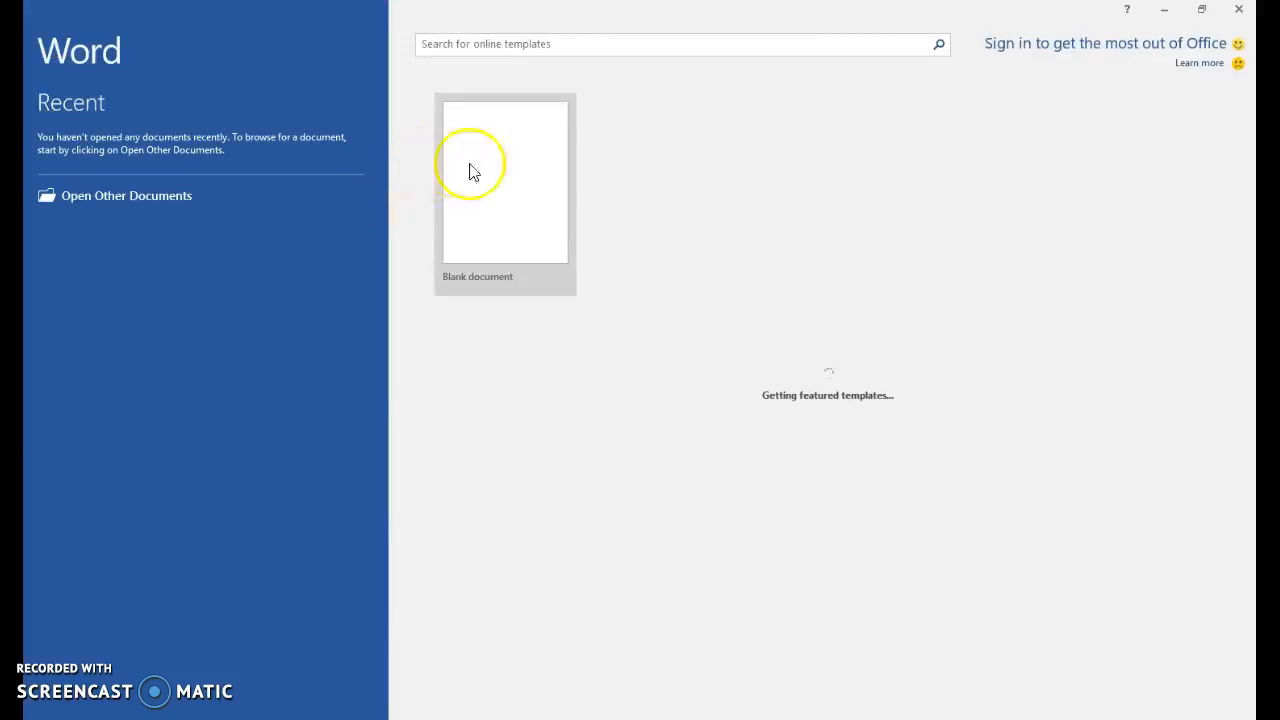
pyautogui.click(494, 187)
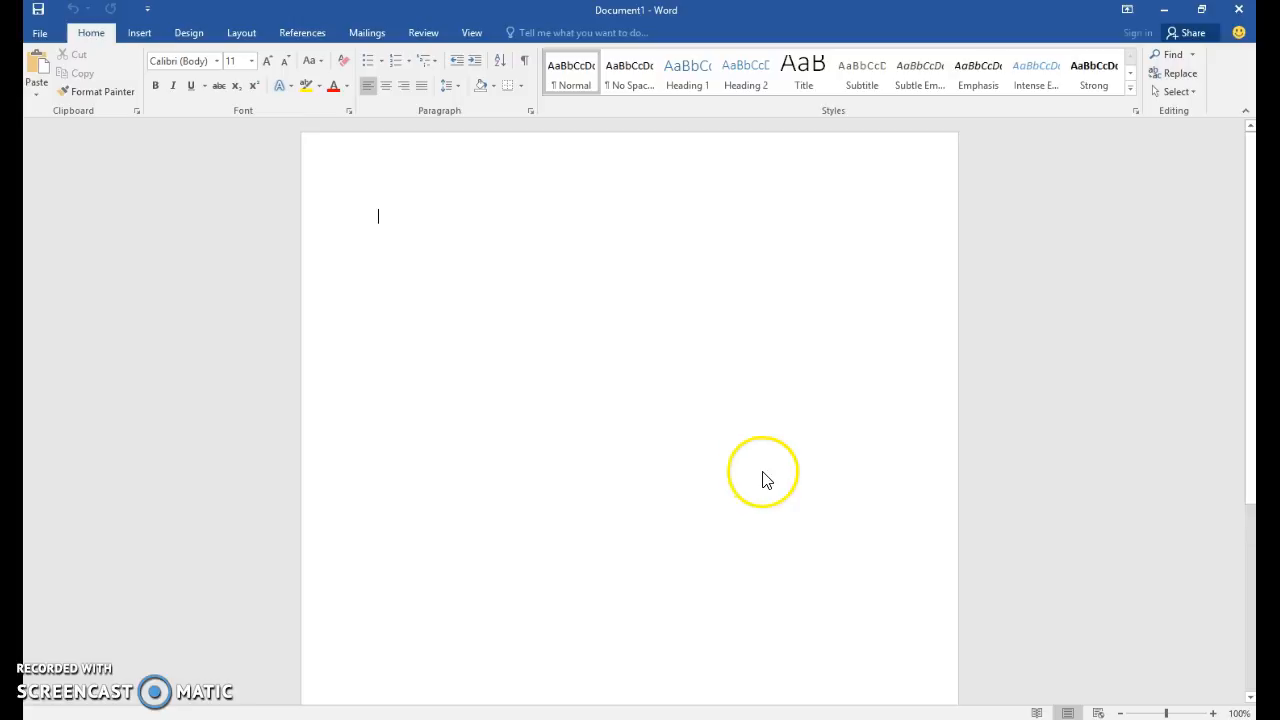
pyautogui.write('Hel')
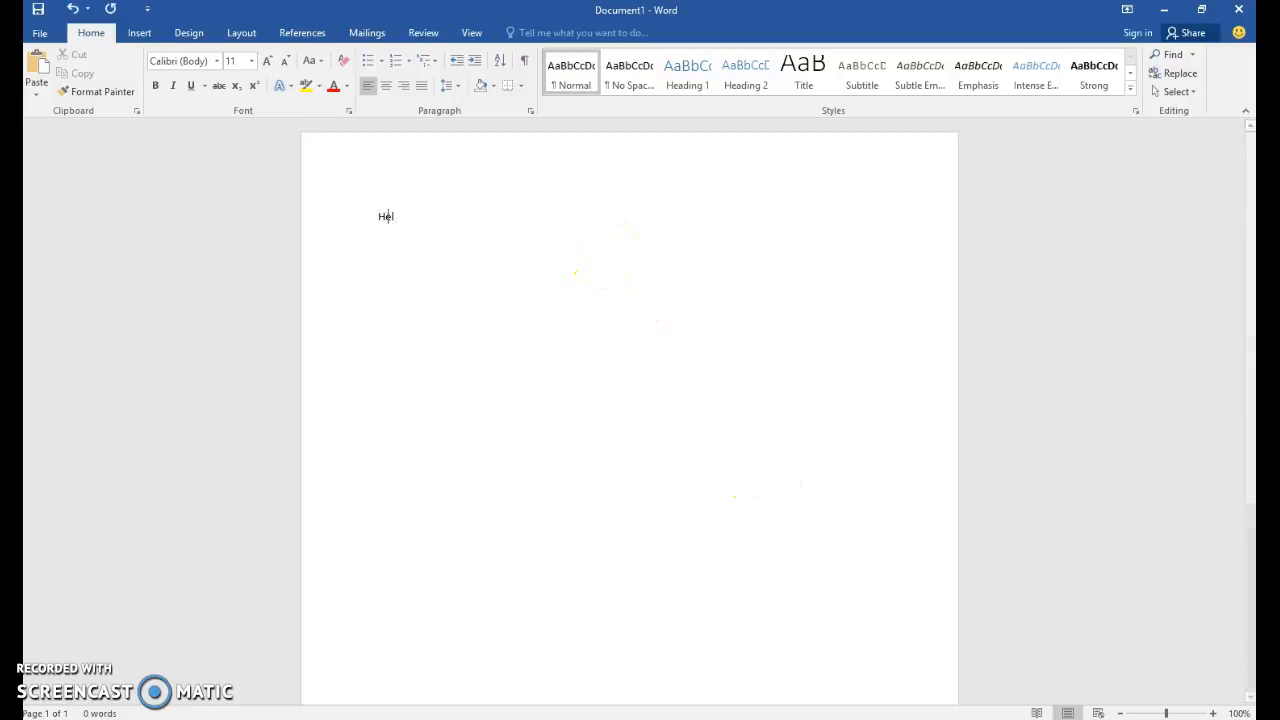
pyautogui.write('lo this is a word ')
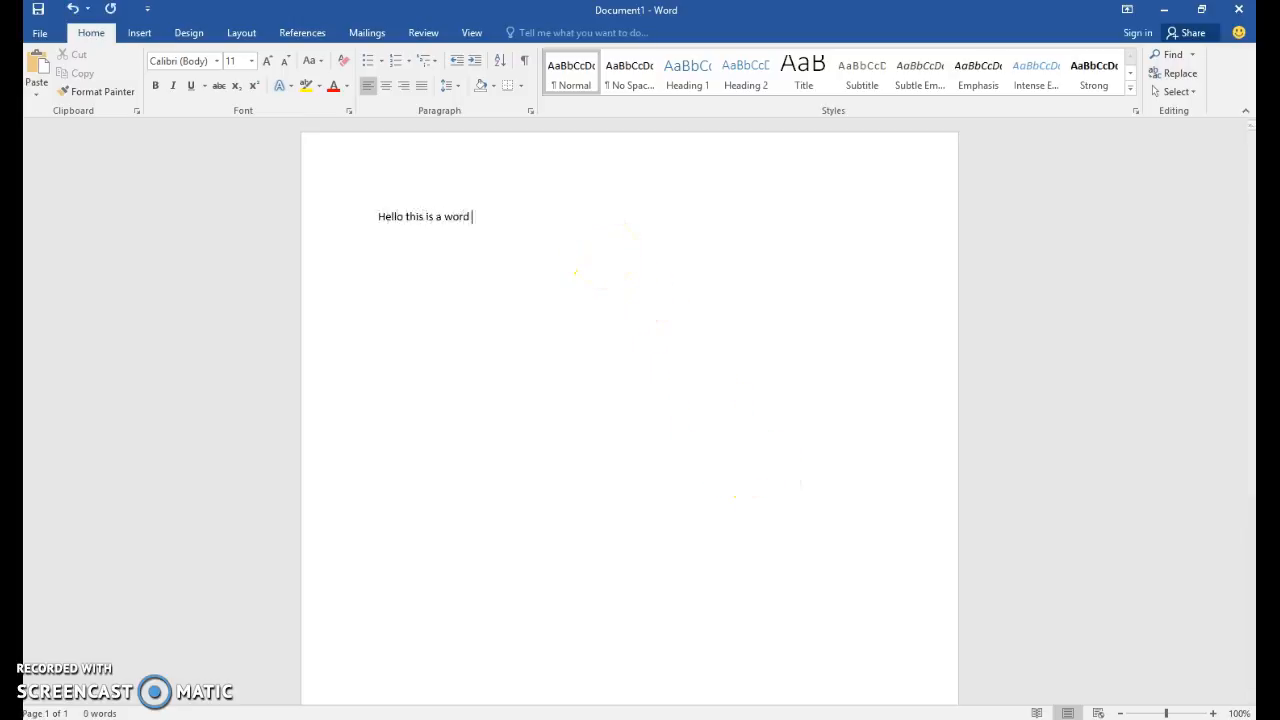
pyautogui.write('document.')
pyautogui.press('Return')
# Save the document to the G: drive, replacing the suggested name with 'Test Word Doc'
pyautogui.click(40, 32)
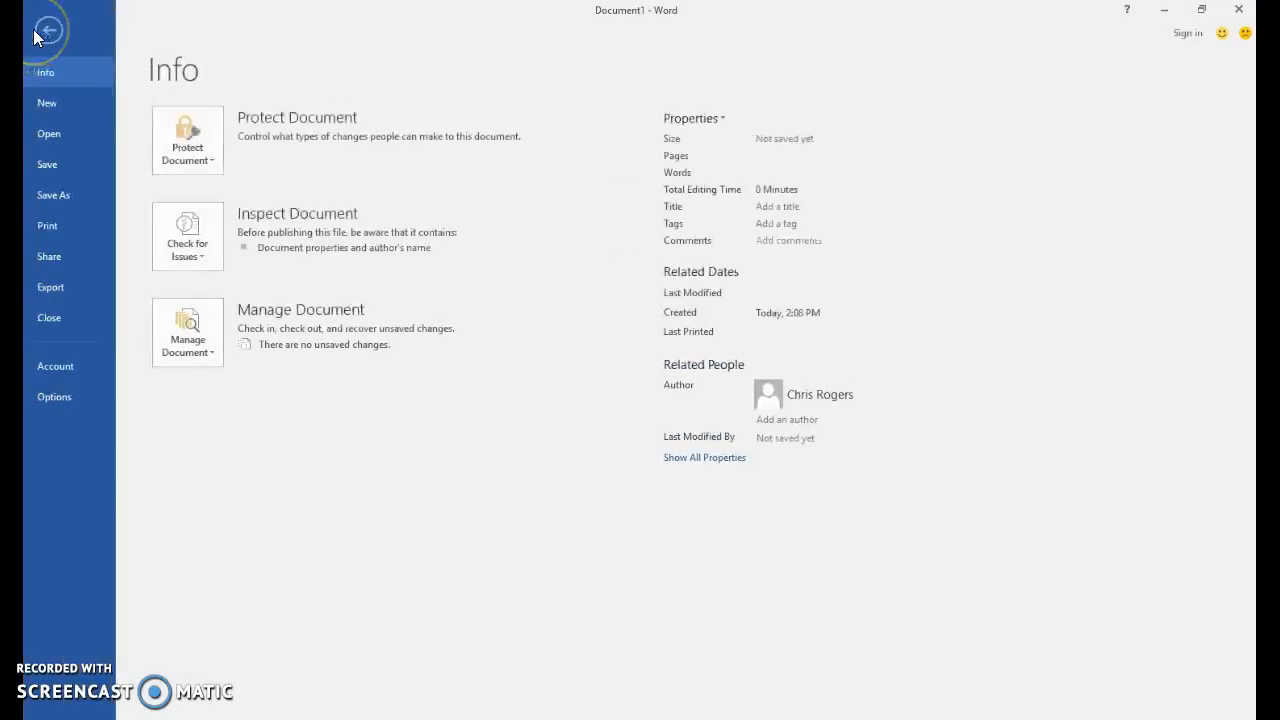
pyautogui.click(60, 195)
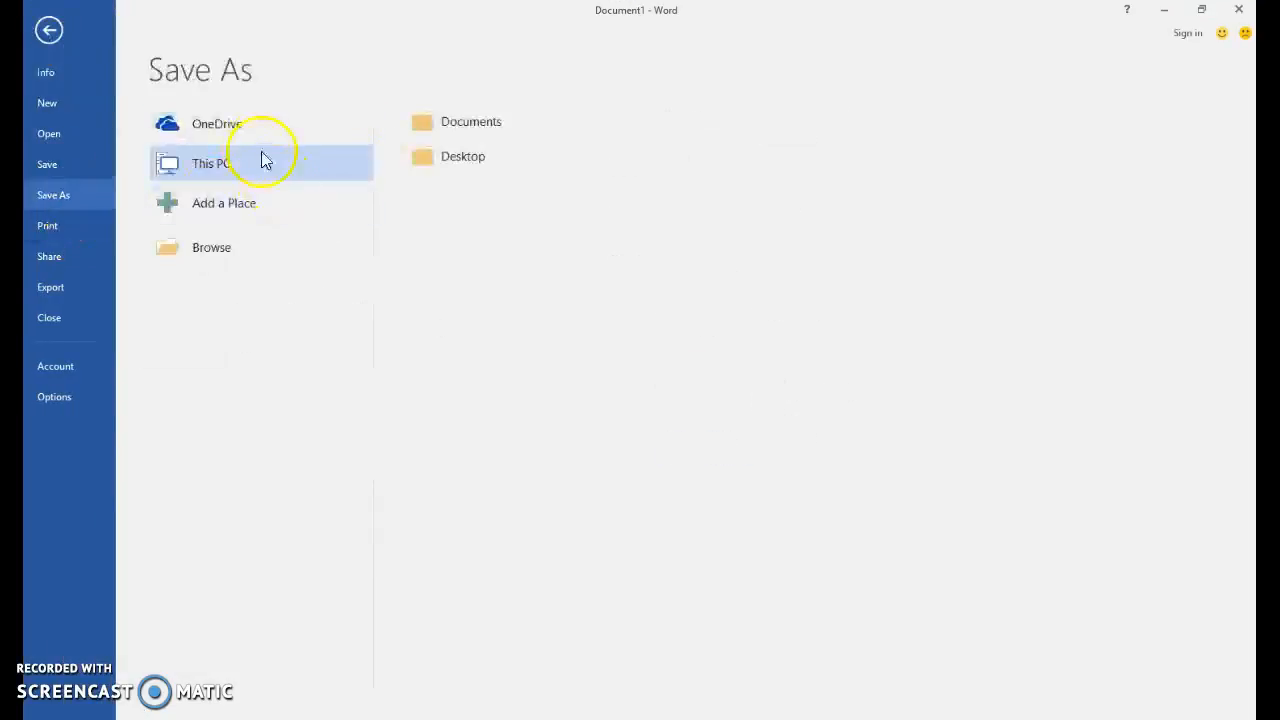
pyautogui.click(243, 249)
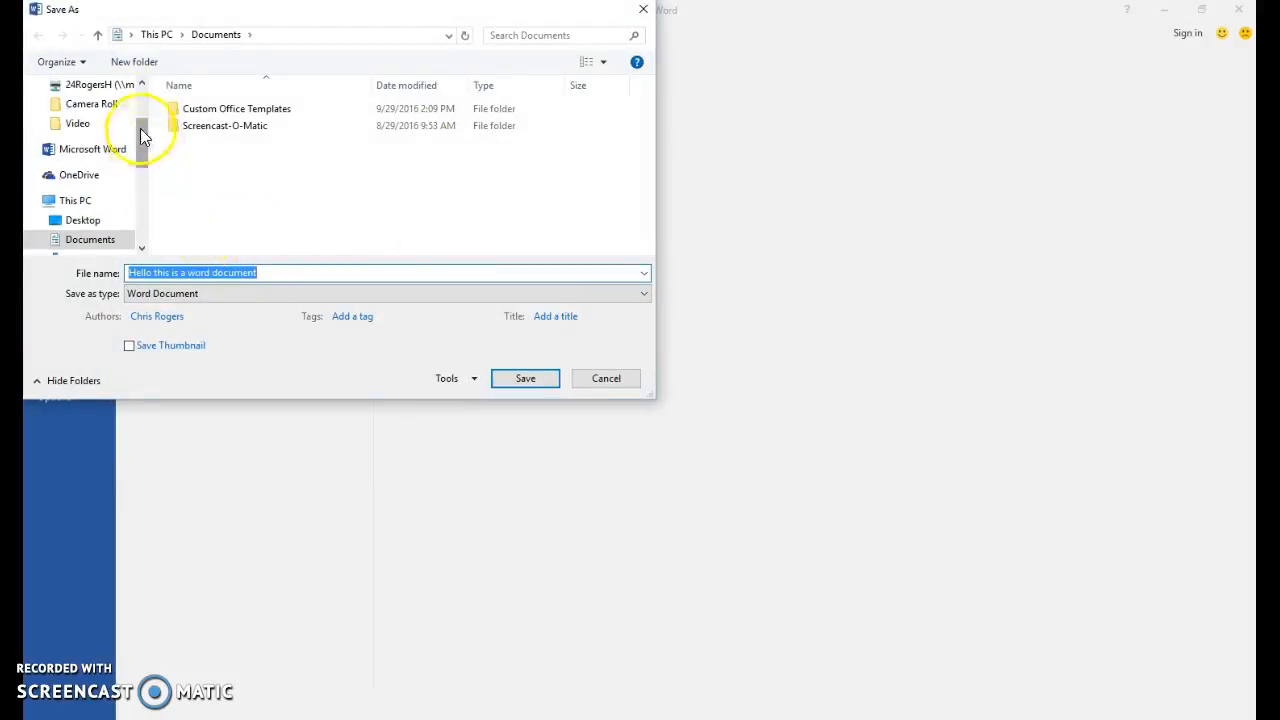
pyautogui.click(100, 85)
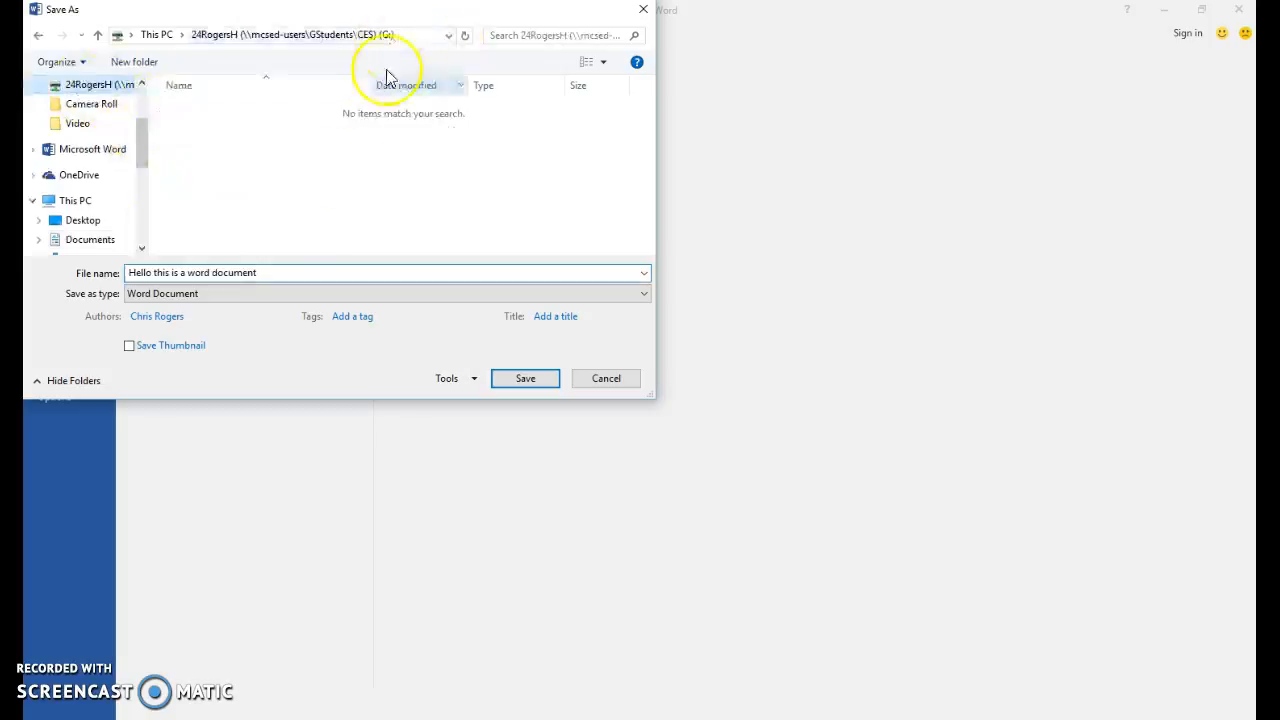
pyautogui.moveTo(294, 271); pyautogui.dragTo(142, 268)
pyautogui.press('BackSpace')
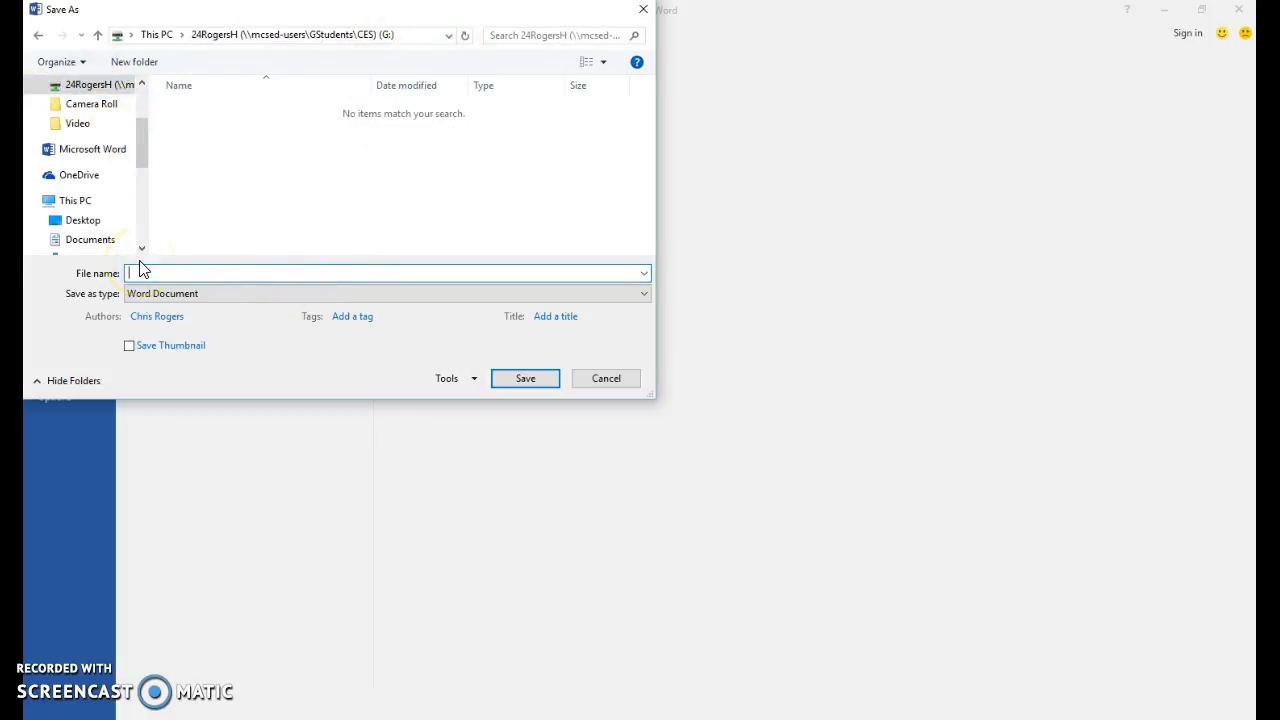
pyautogui.write('Test Word Doc')
pyautogui.click(508, 381)
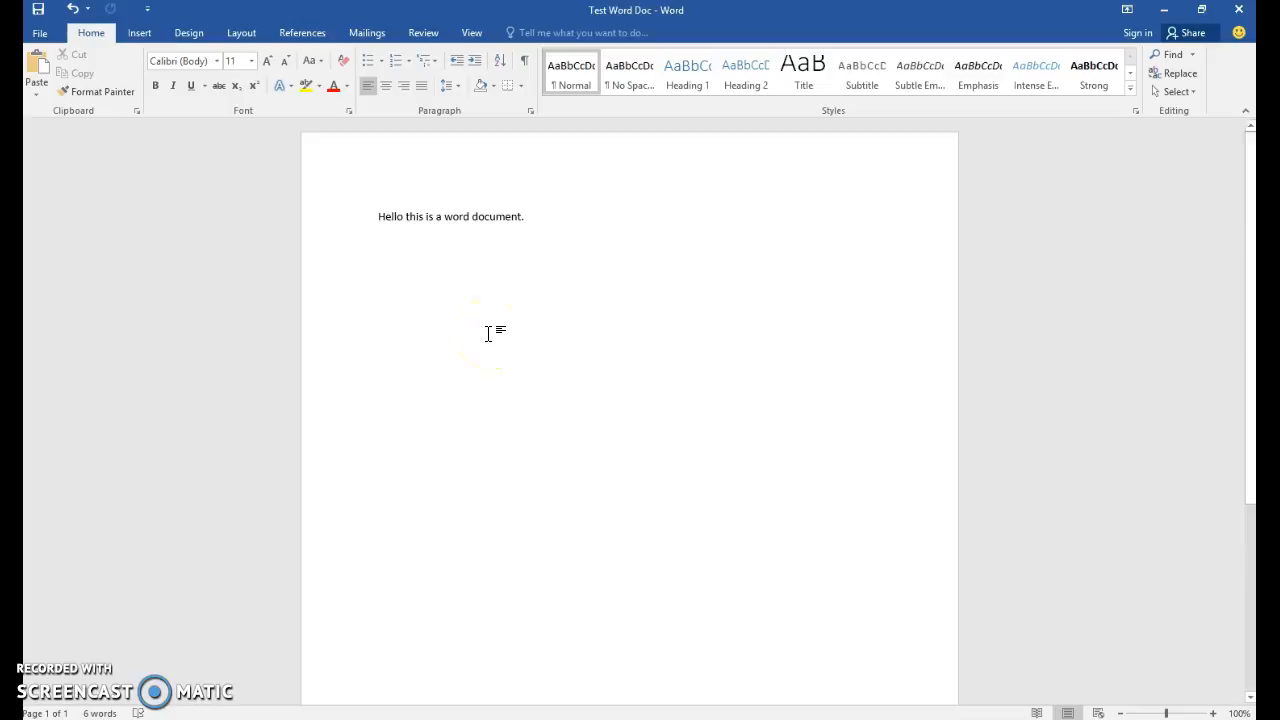
pyautogui.click(447, 333)
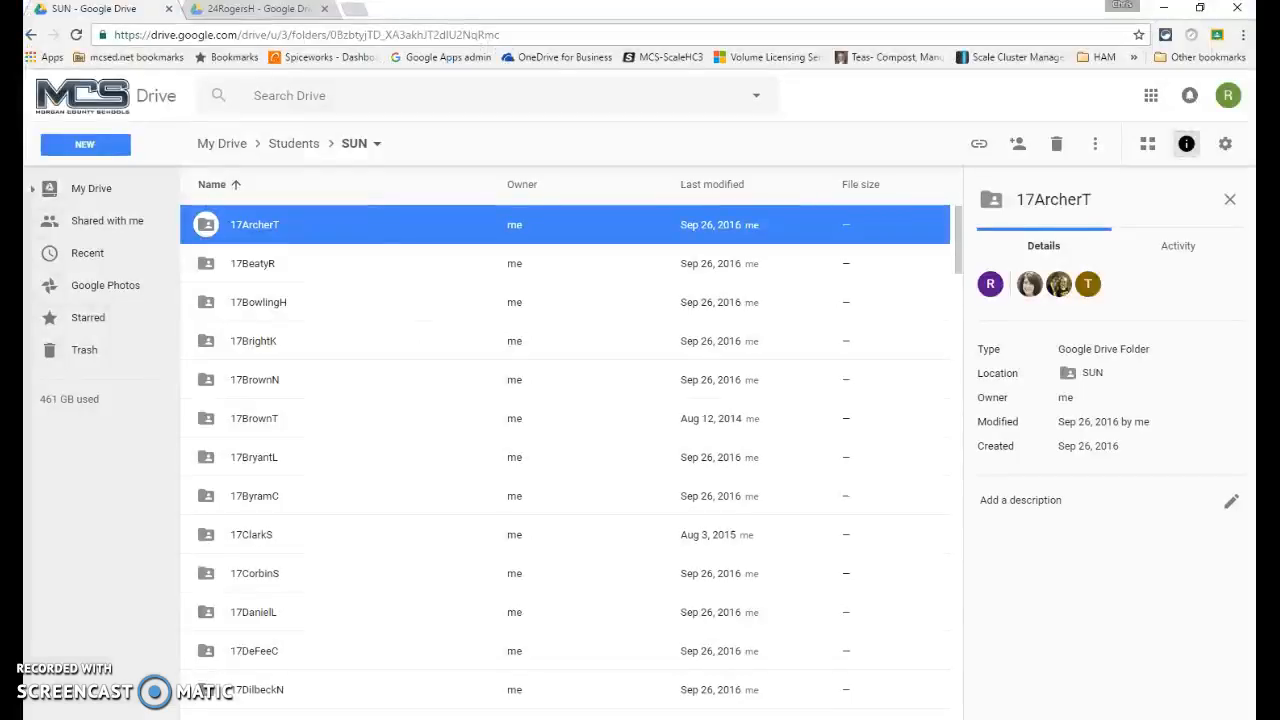
# Close Word and refresh the student's Drive folder so Test Word Doc.docx is listed
pyautogui.click(285, 10)
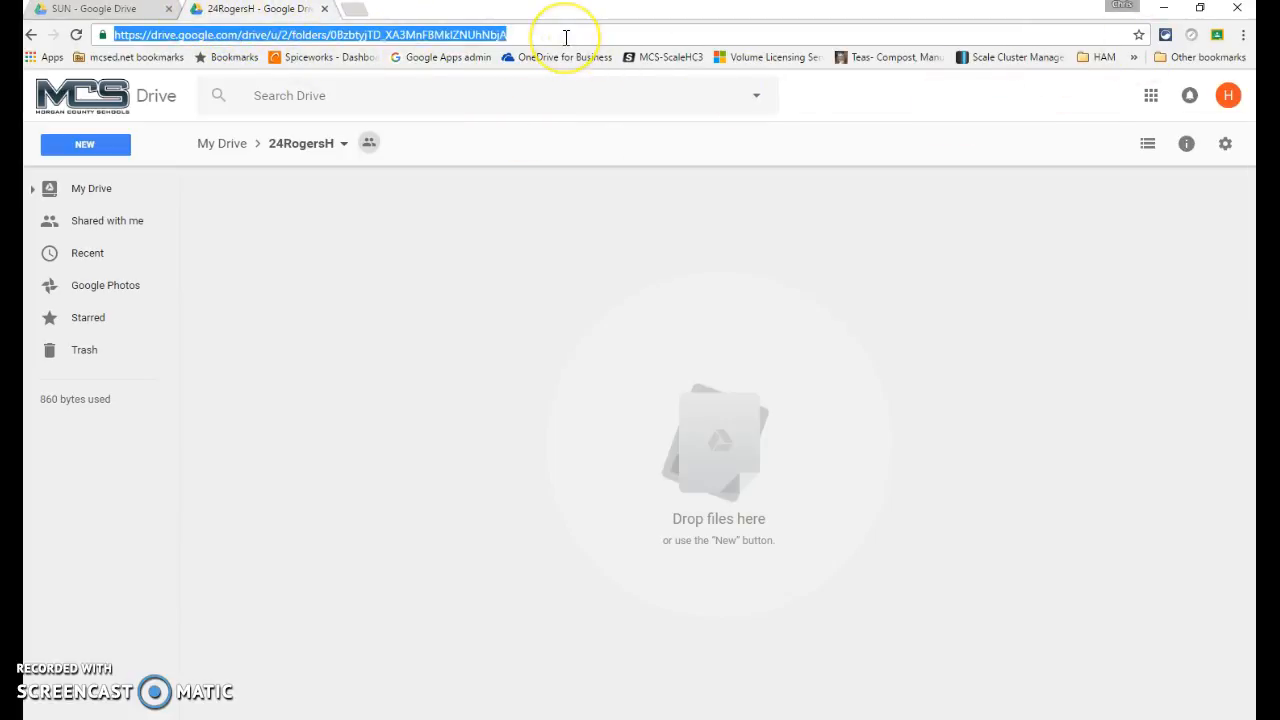
pyautogui.press('Return')
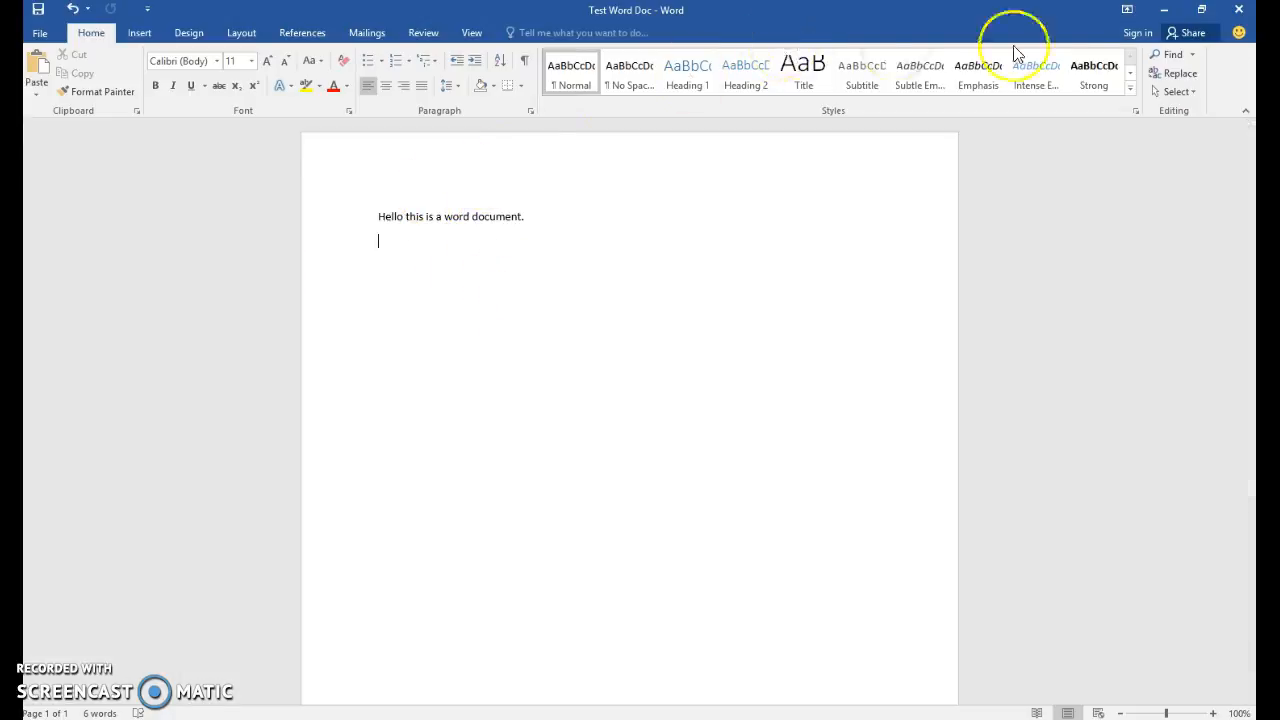
pyautogui.click(1238, 9)
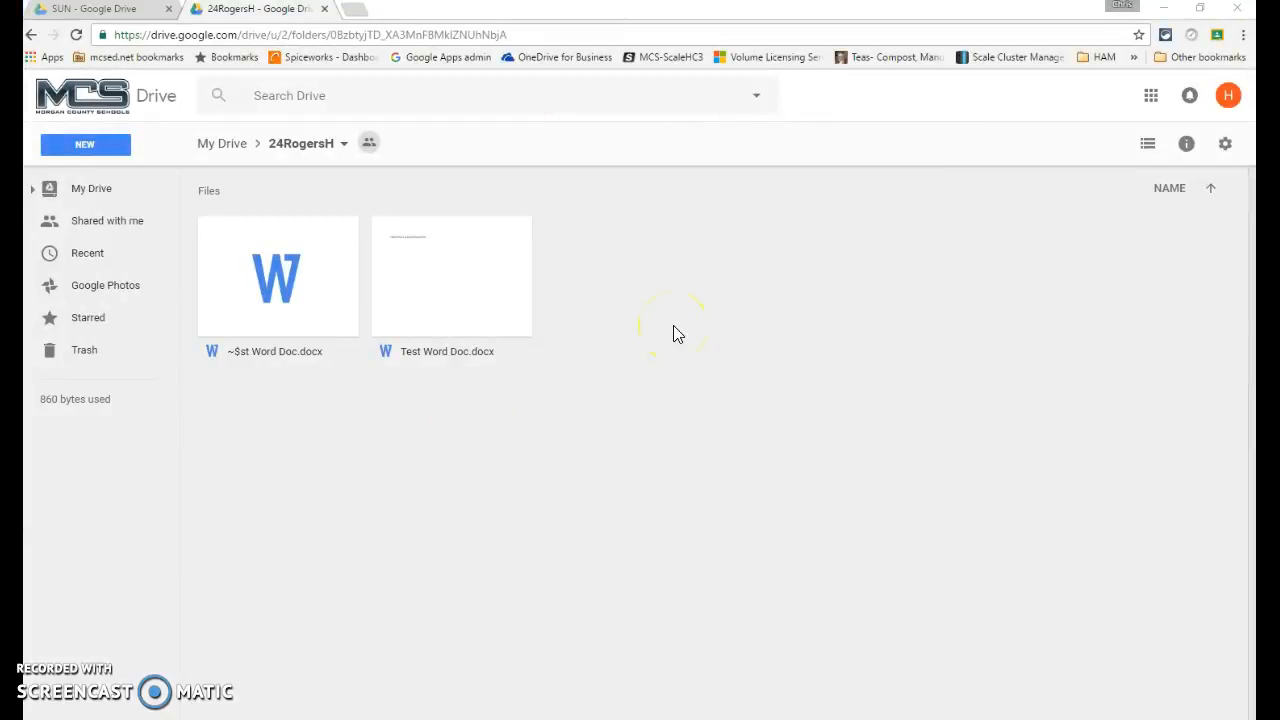
pyautogui.press('F5')
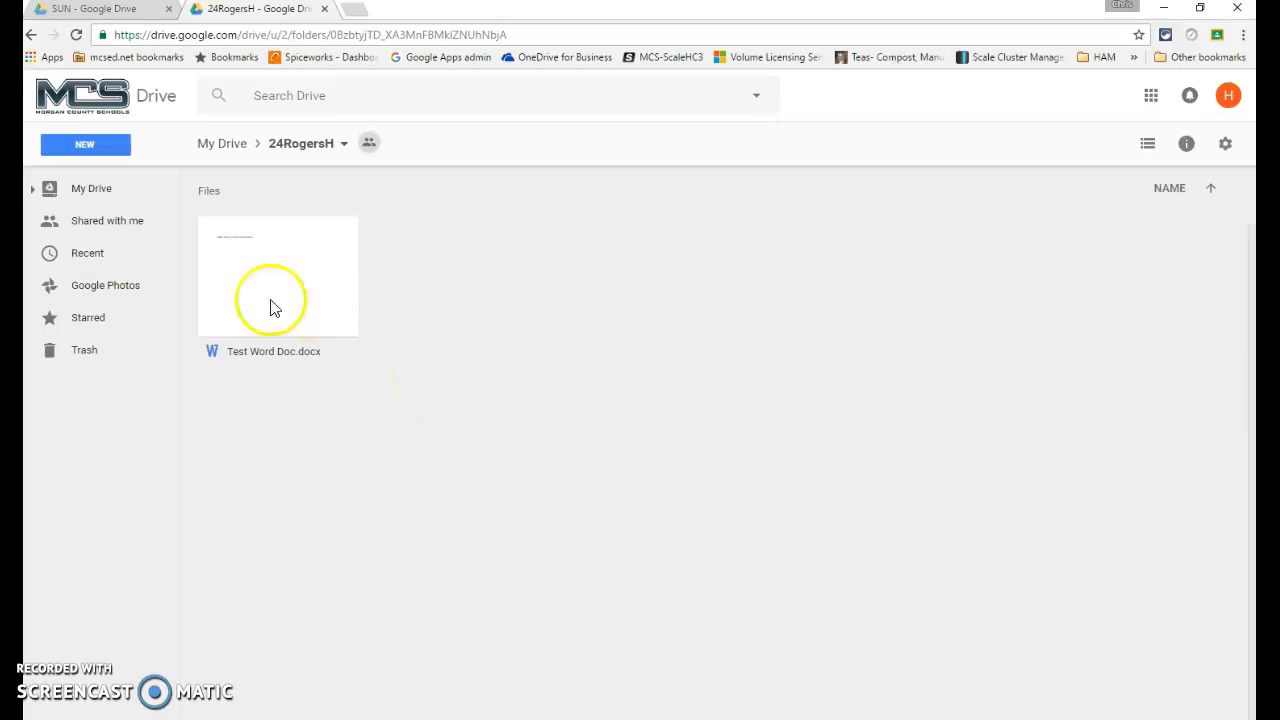
pyautogui.click(310, 285)
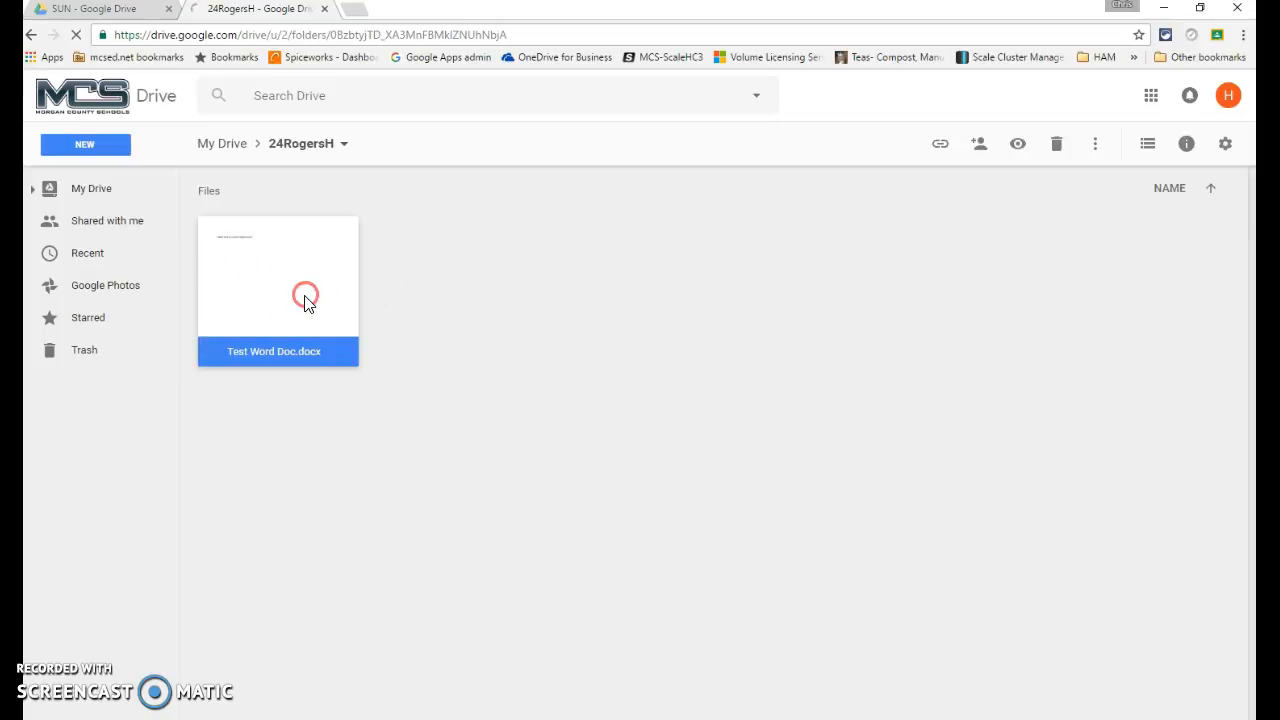
pyautogui.rightClick(306, 302)
pyautogui.click(551, 277)
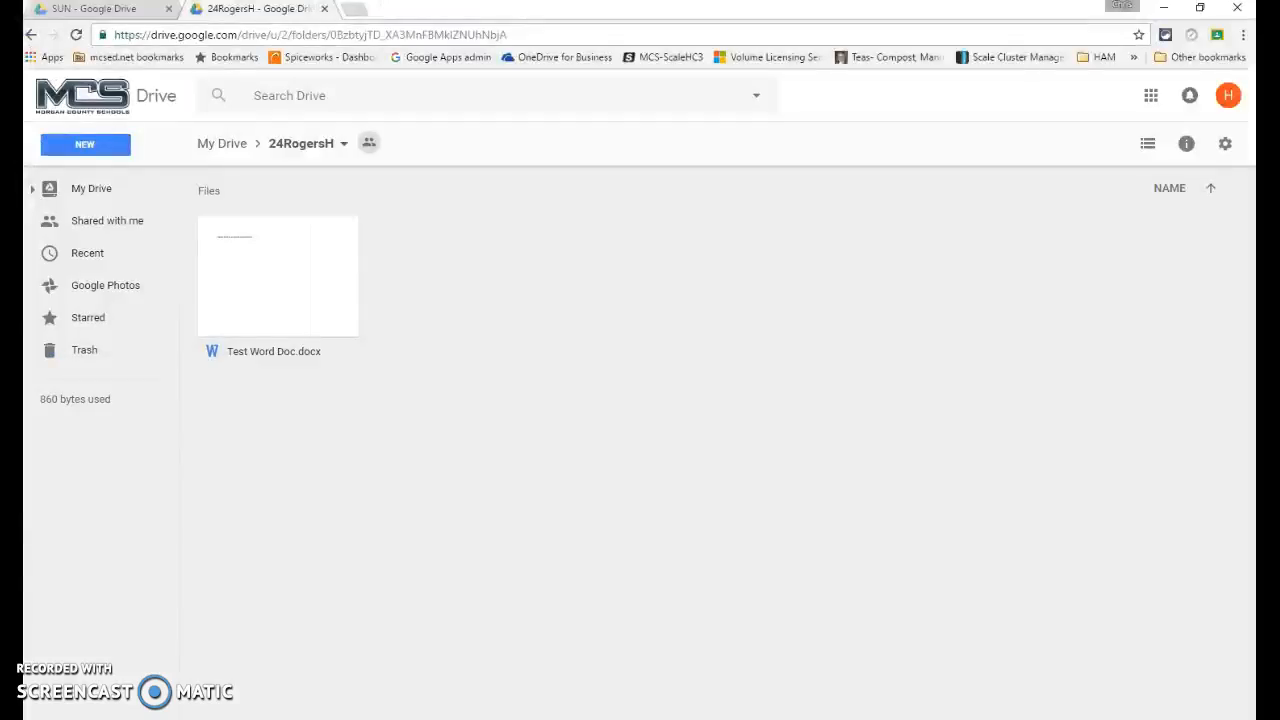
pyautogui.click(312, 312)
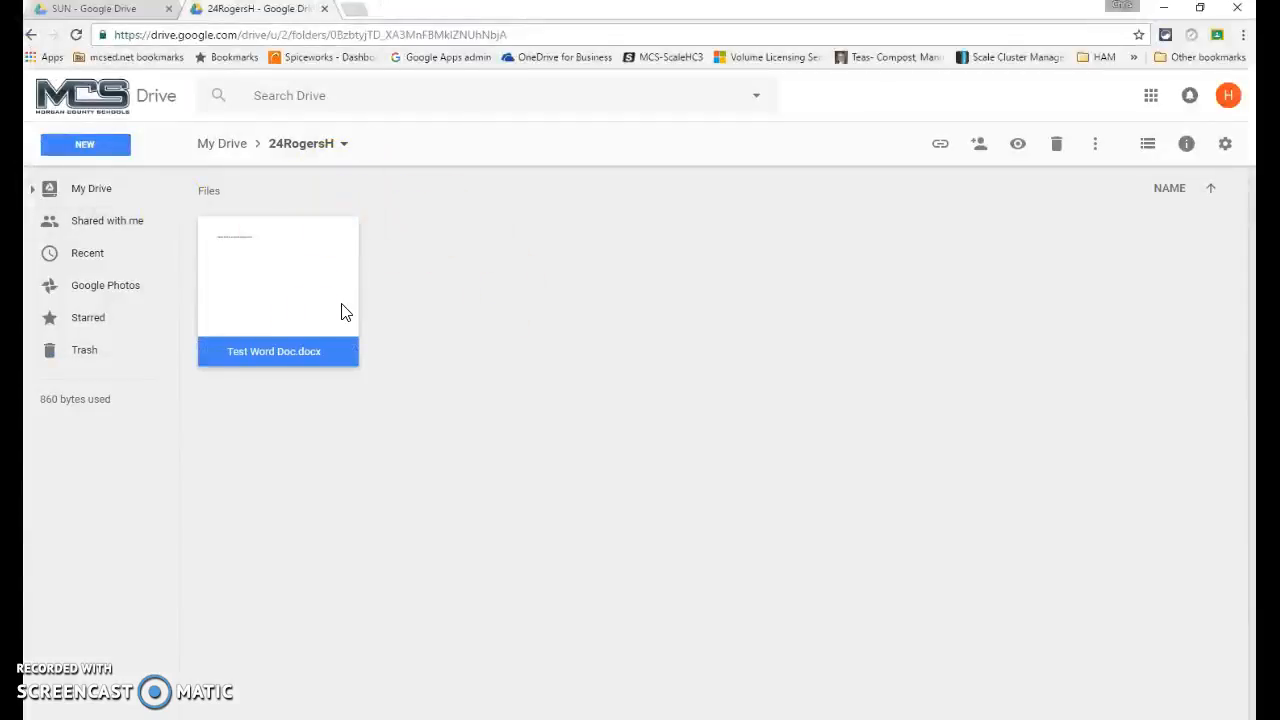
pyautogui.press('Delete')
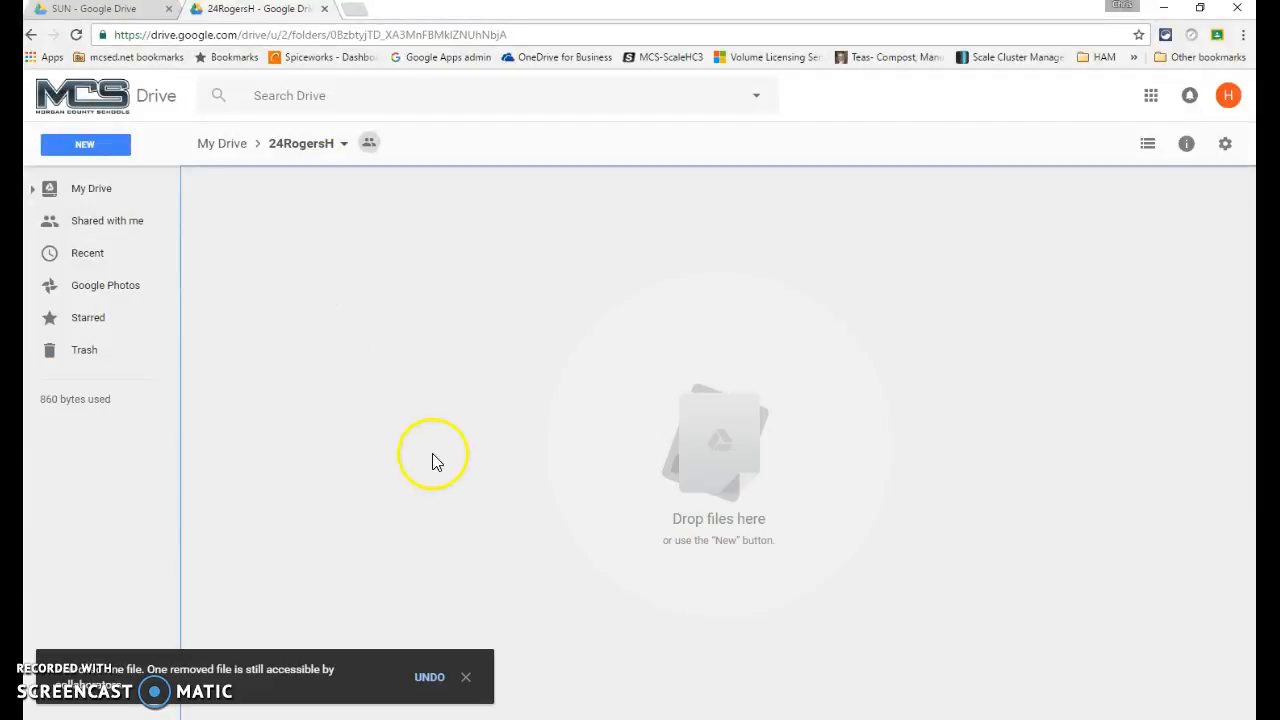
pyautogui.click(466, 679)
pyautogui.click(503, 418)
pyautogui.hotkey('alt', 'Tab')
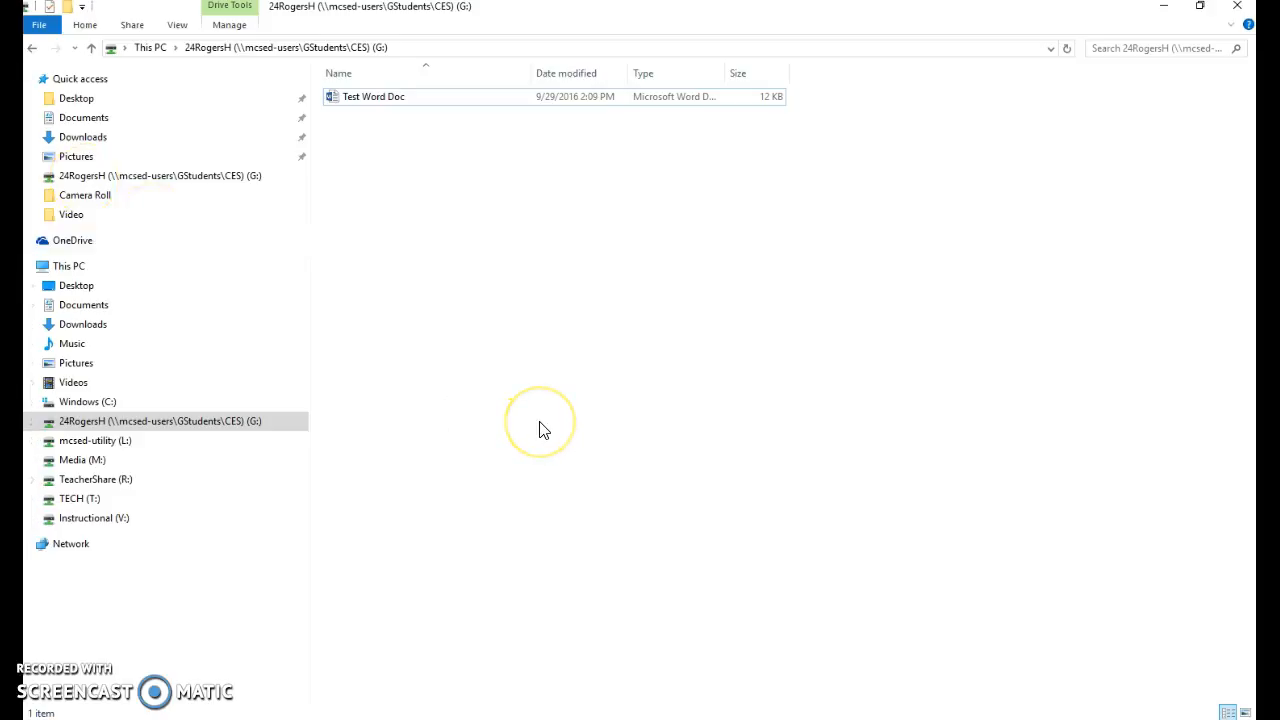
# Reload the G: drive path in File Explorer so Test Word Doc disappears
pyautogui.click(395, 97)
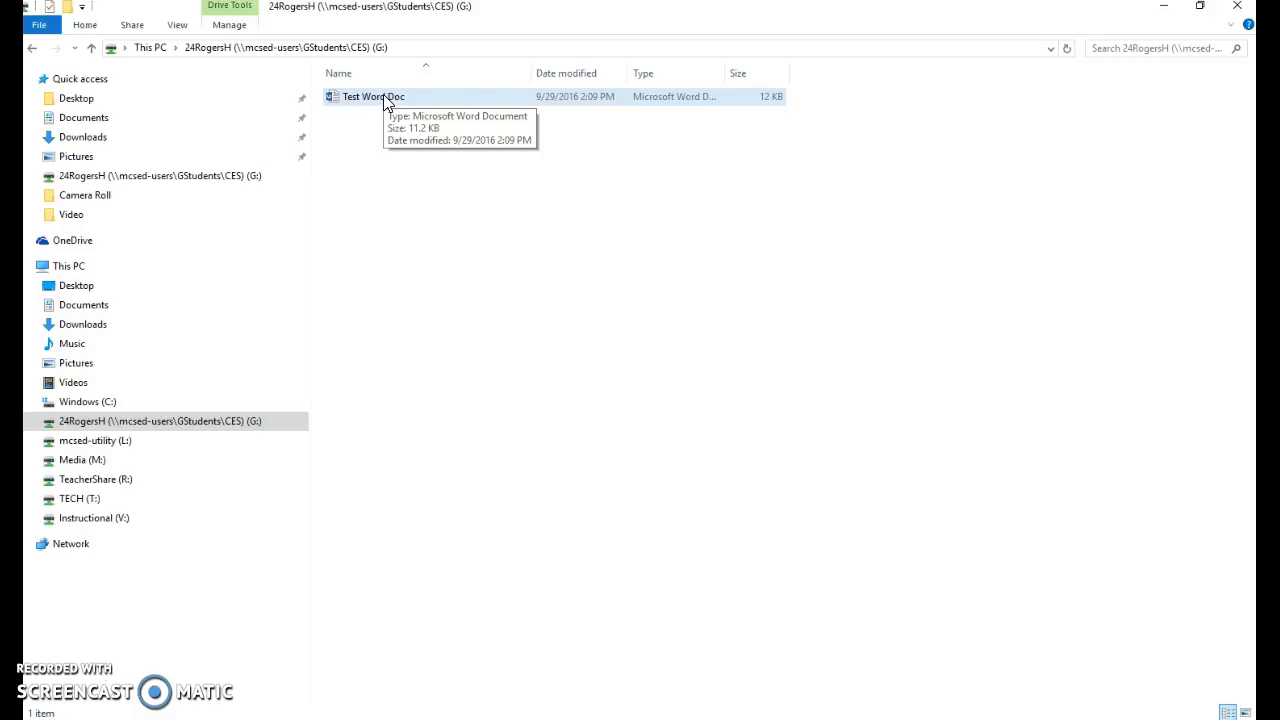
pyautogui.click(483, 295)
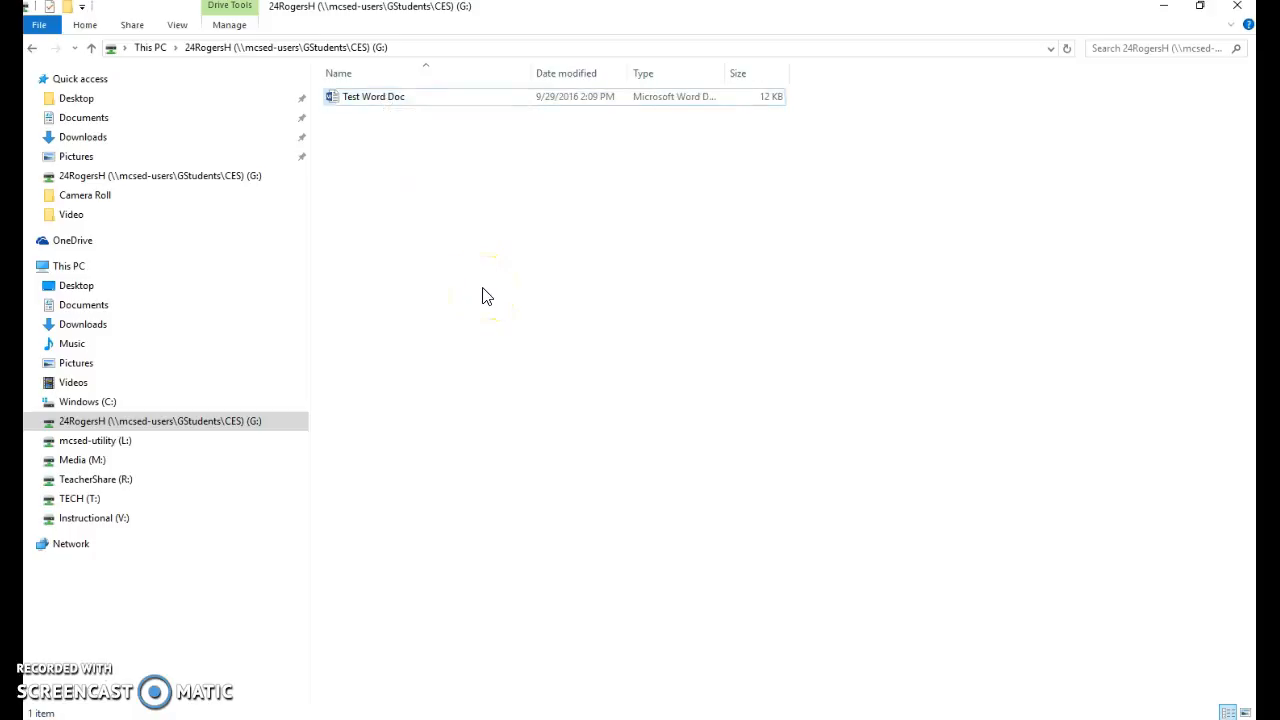
pyautogui.click(410, 47)
pyautogui.press('Return')
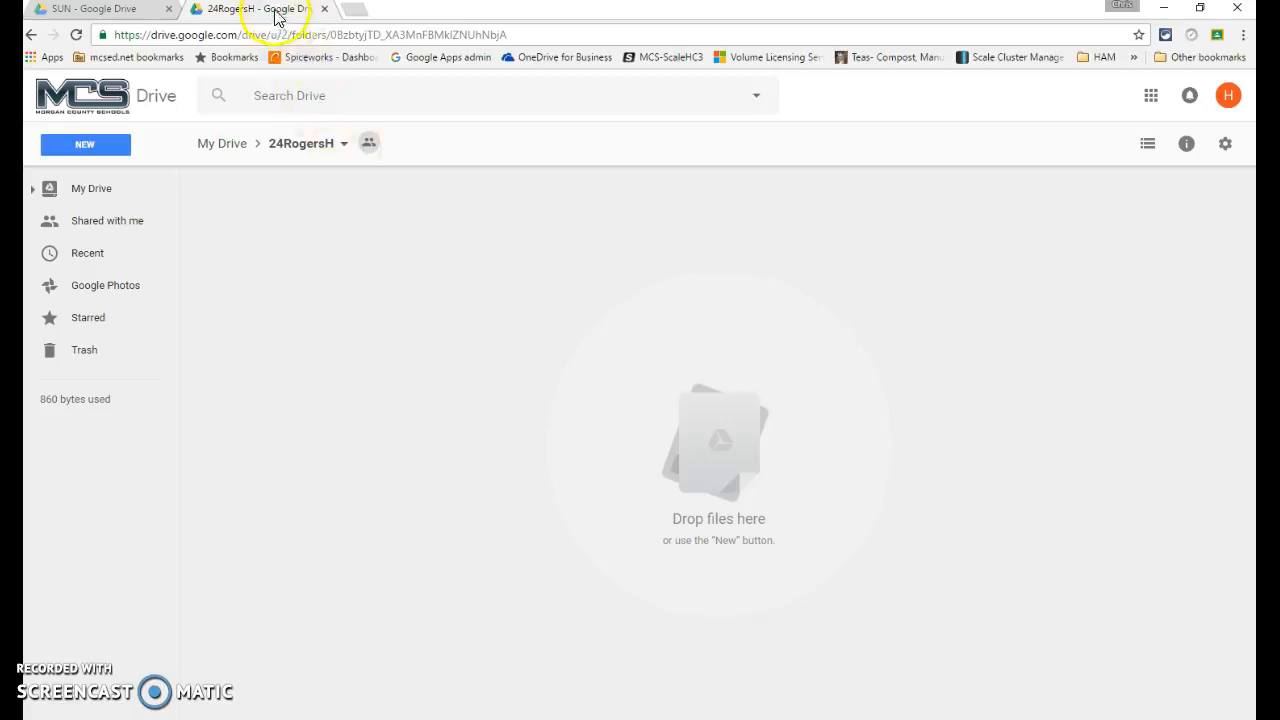
pyautogui.click(100, 8)
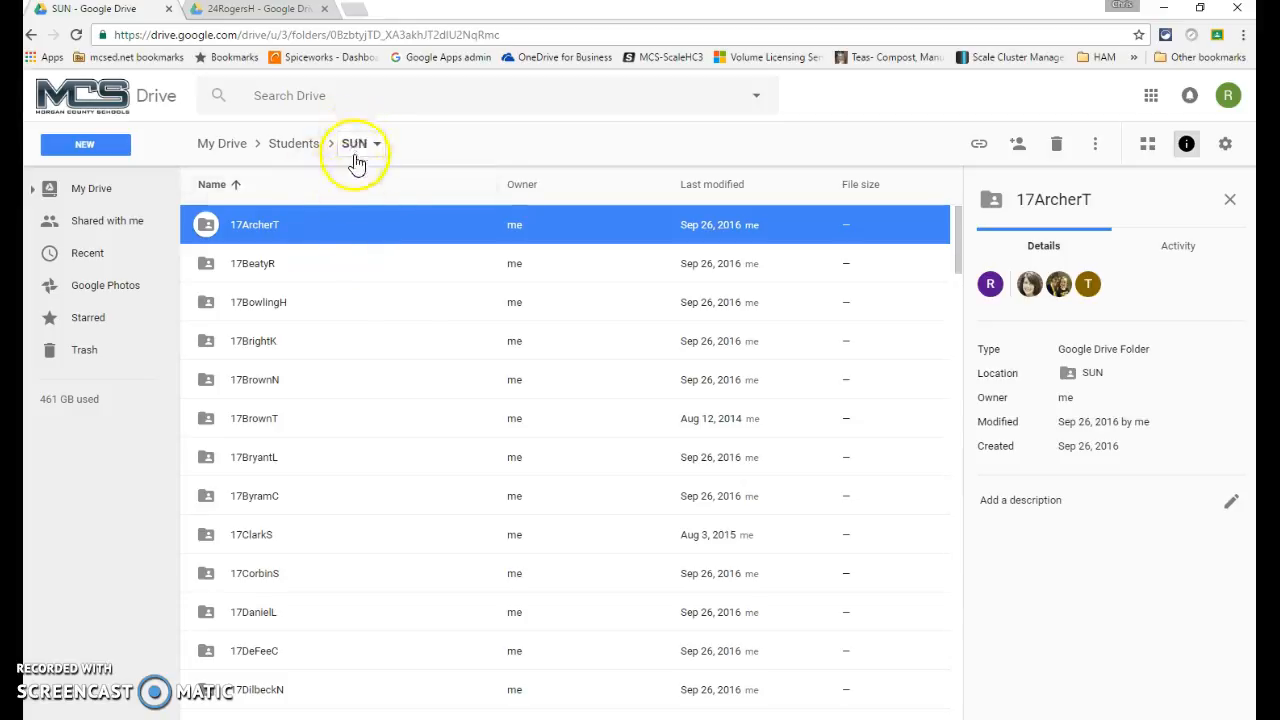
pyautogui.click(265, 263)
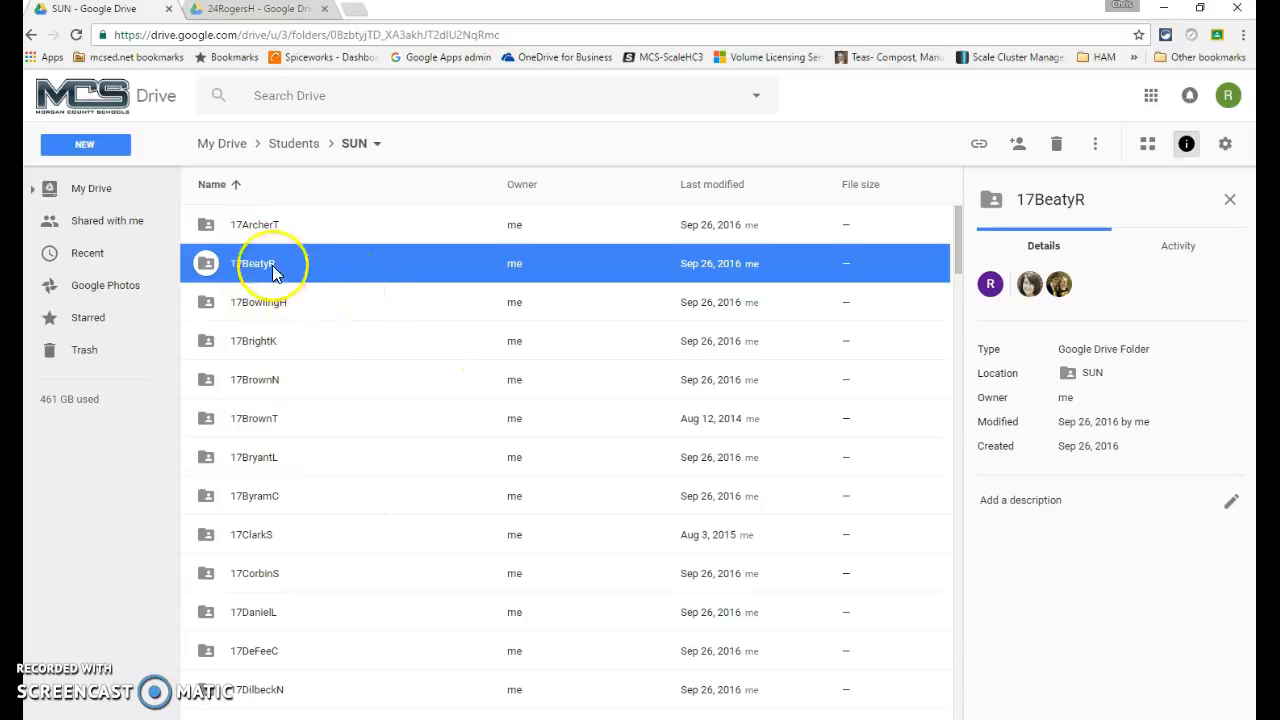
pyautogui.rightClick(272, 265)
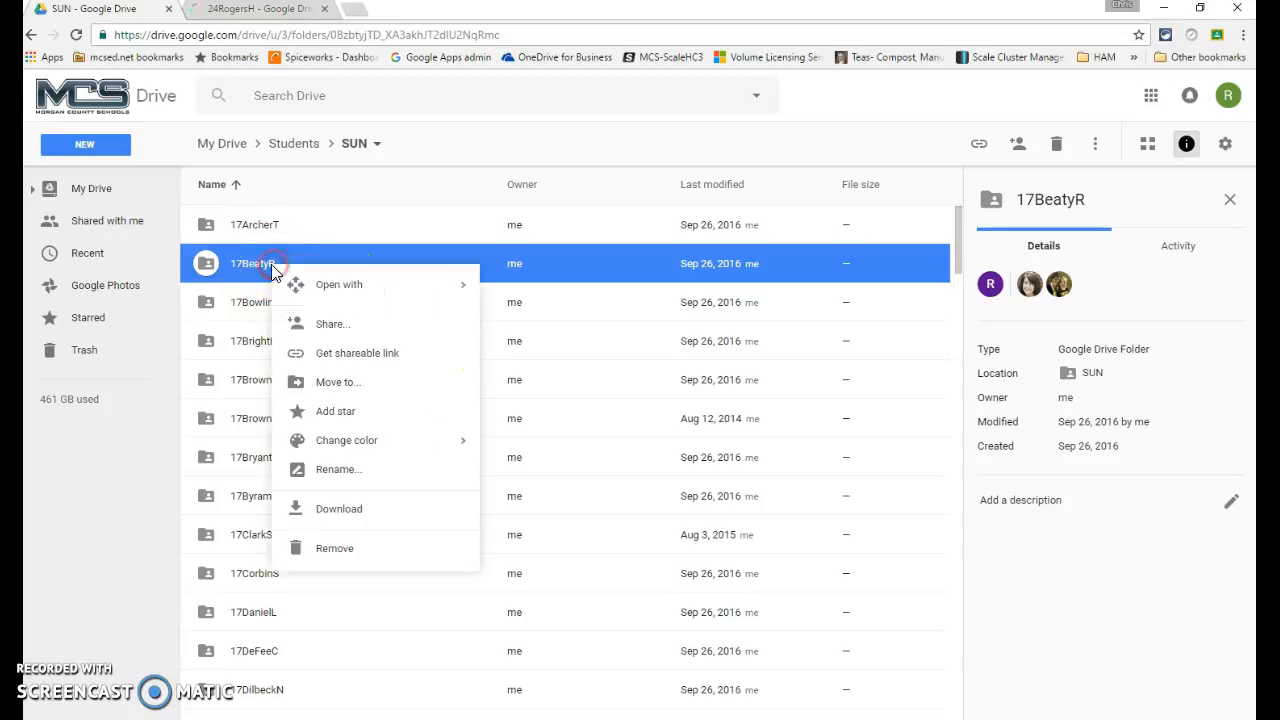
pyautogui.click(333, 323)
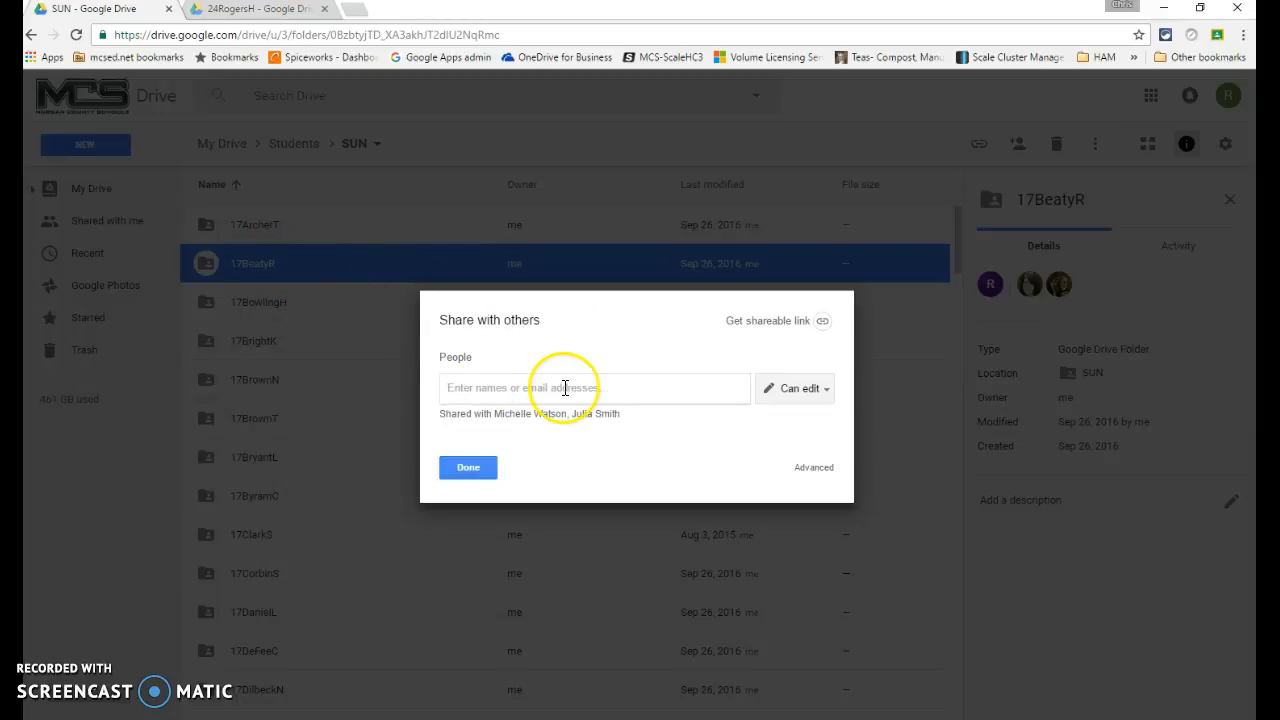
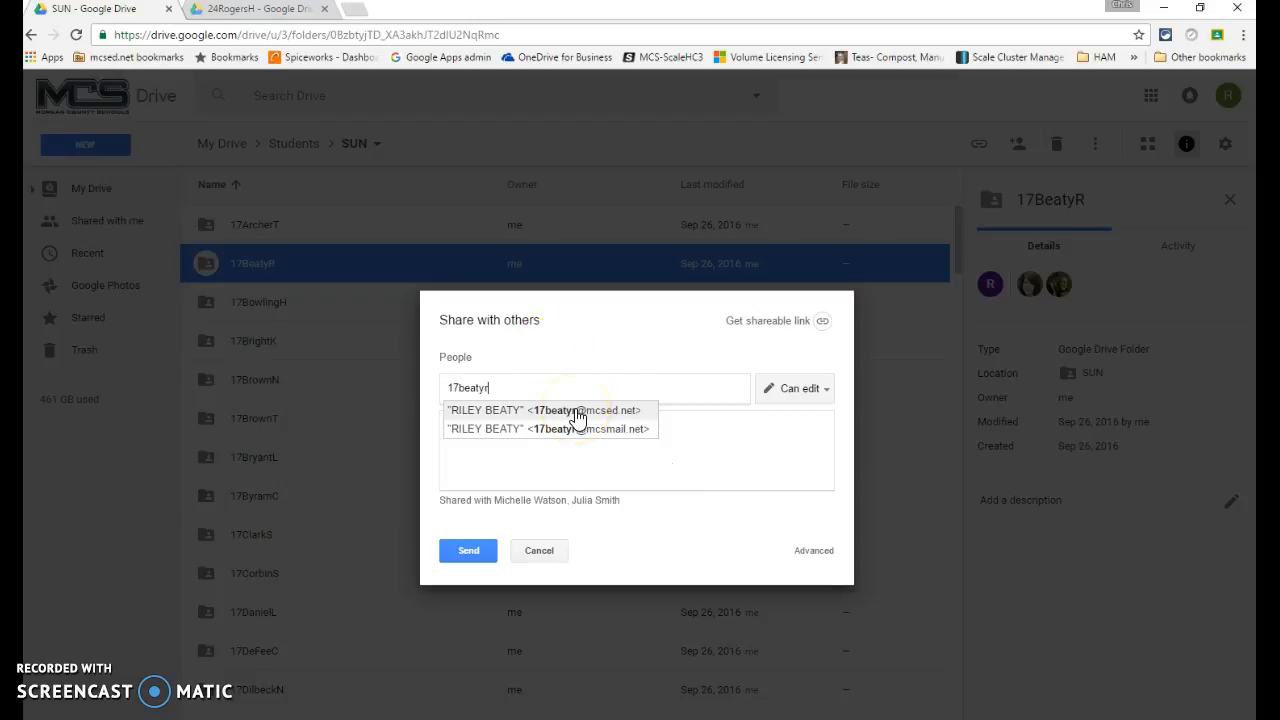
pyautogui.click(576, 414)
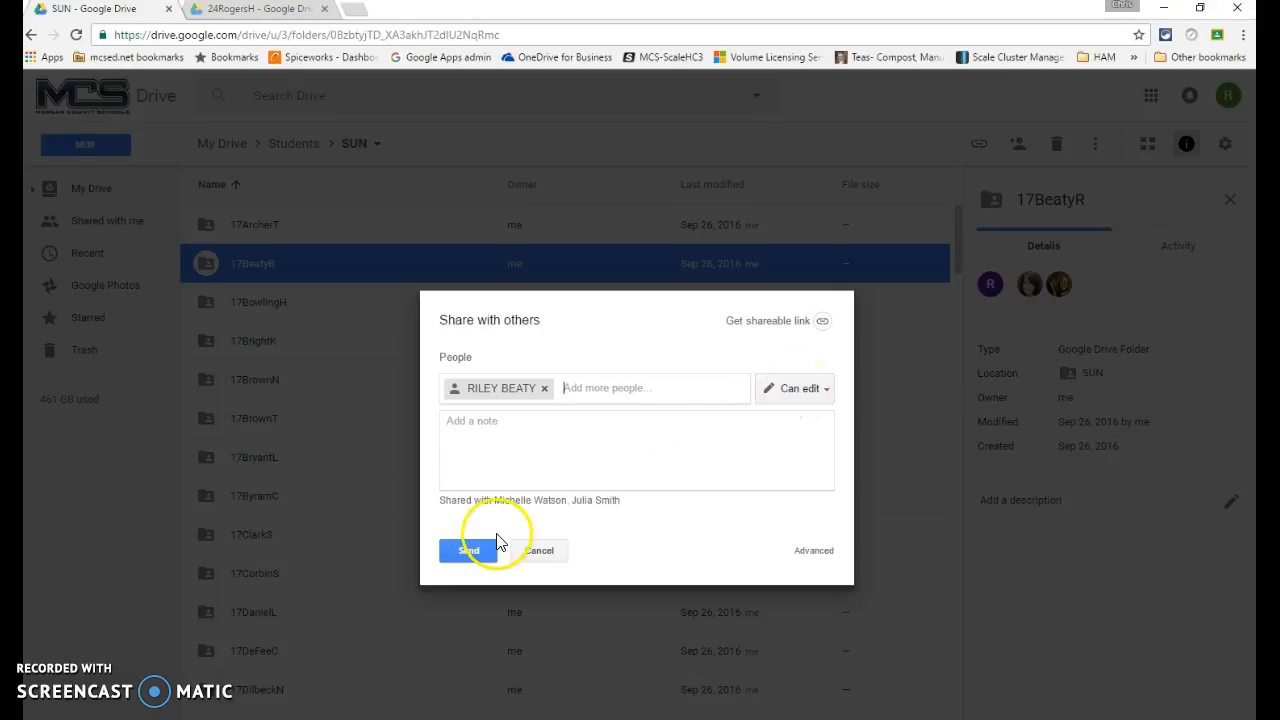
pyautogui.click(815, 552)
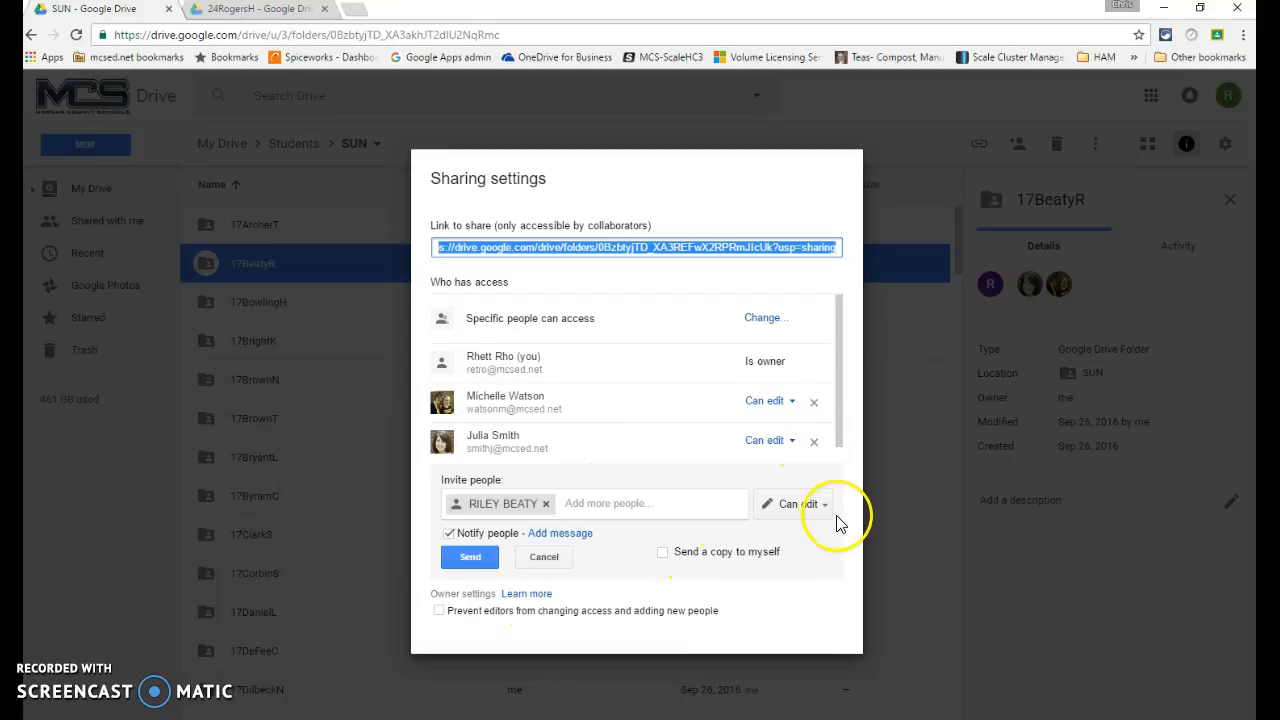
pyautogui.click(447, 617)
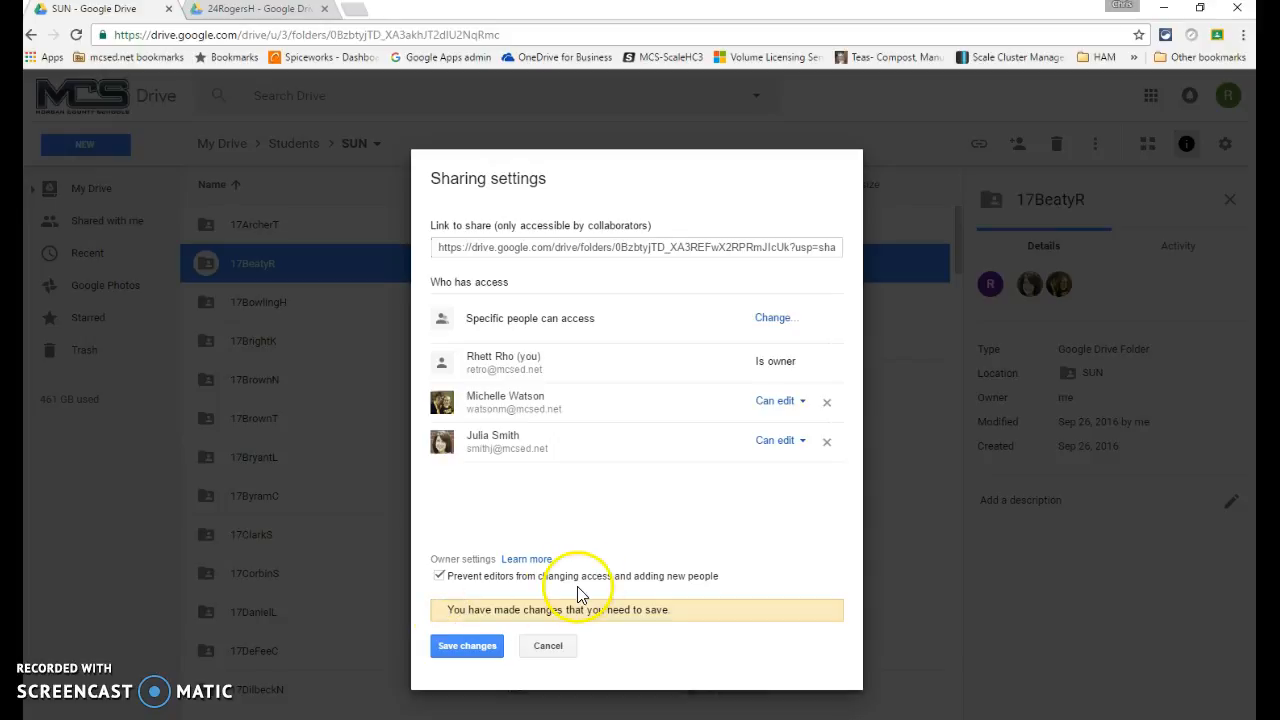
pyautogui.click(484, 648)
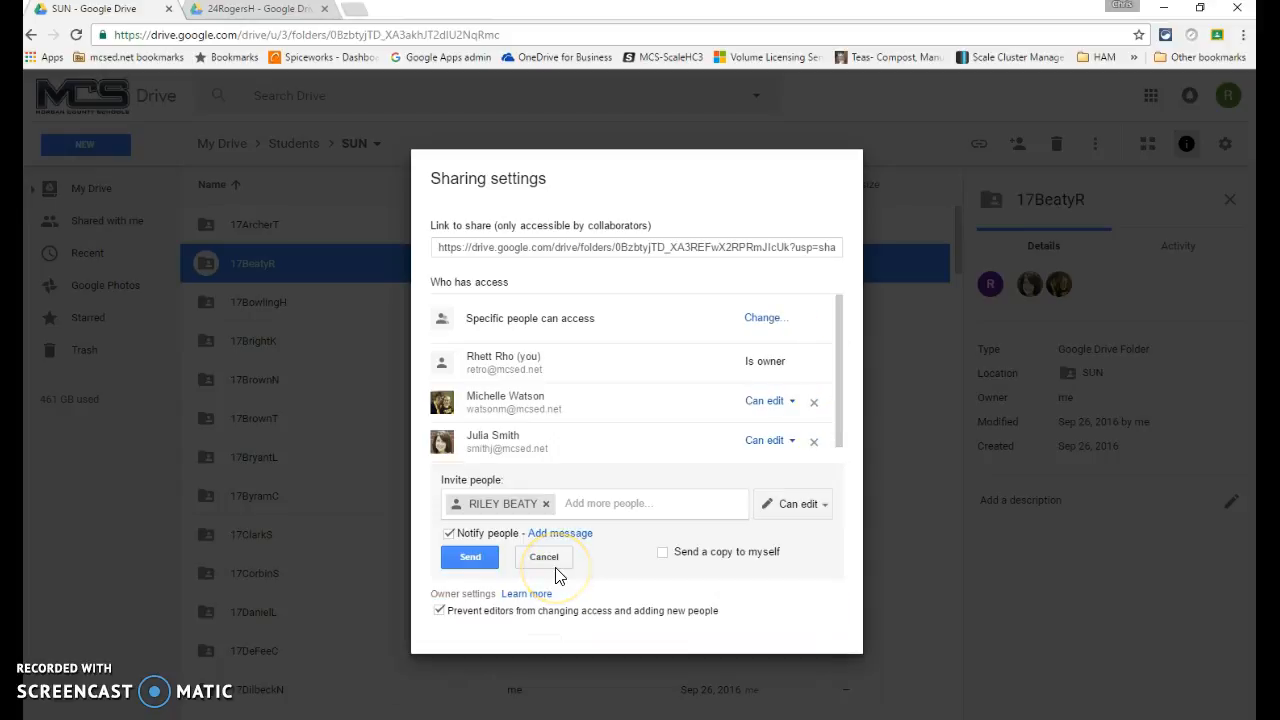
pyautogui.click(472, 560)
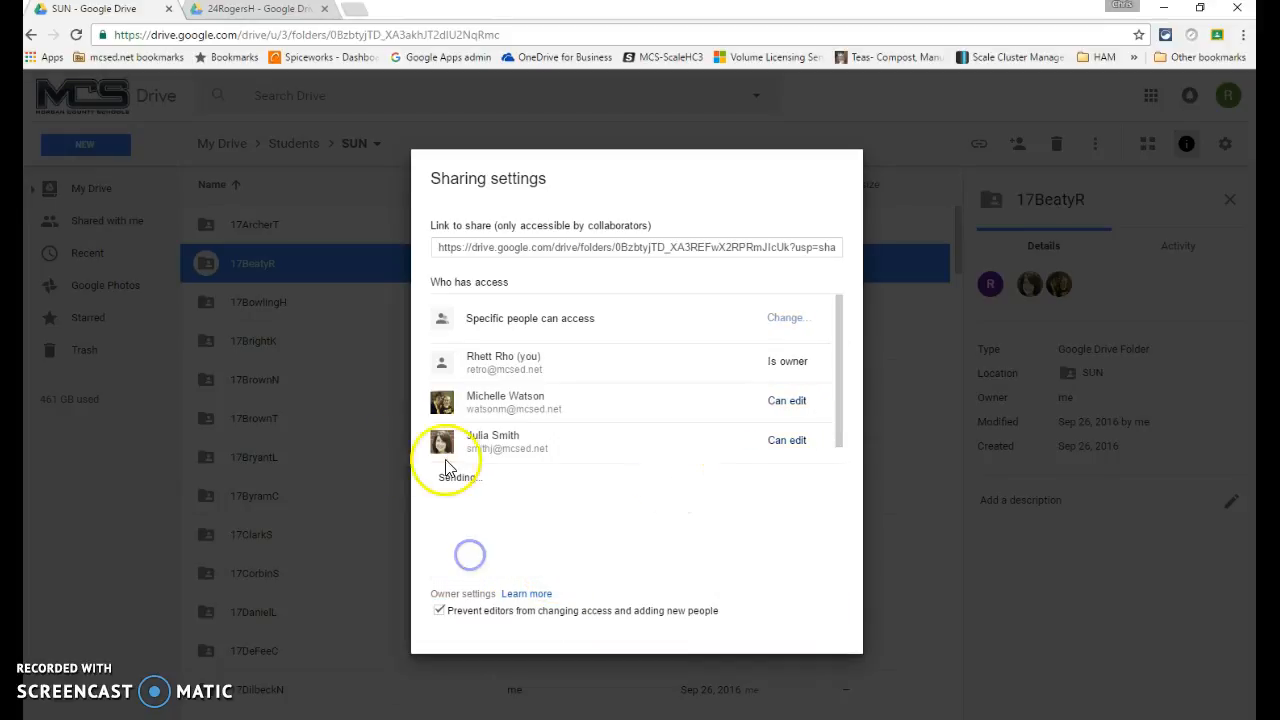
pyautogui.click(460, 600)
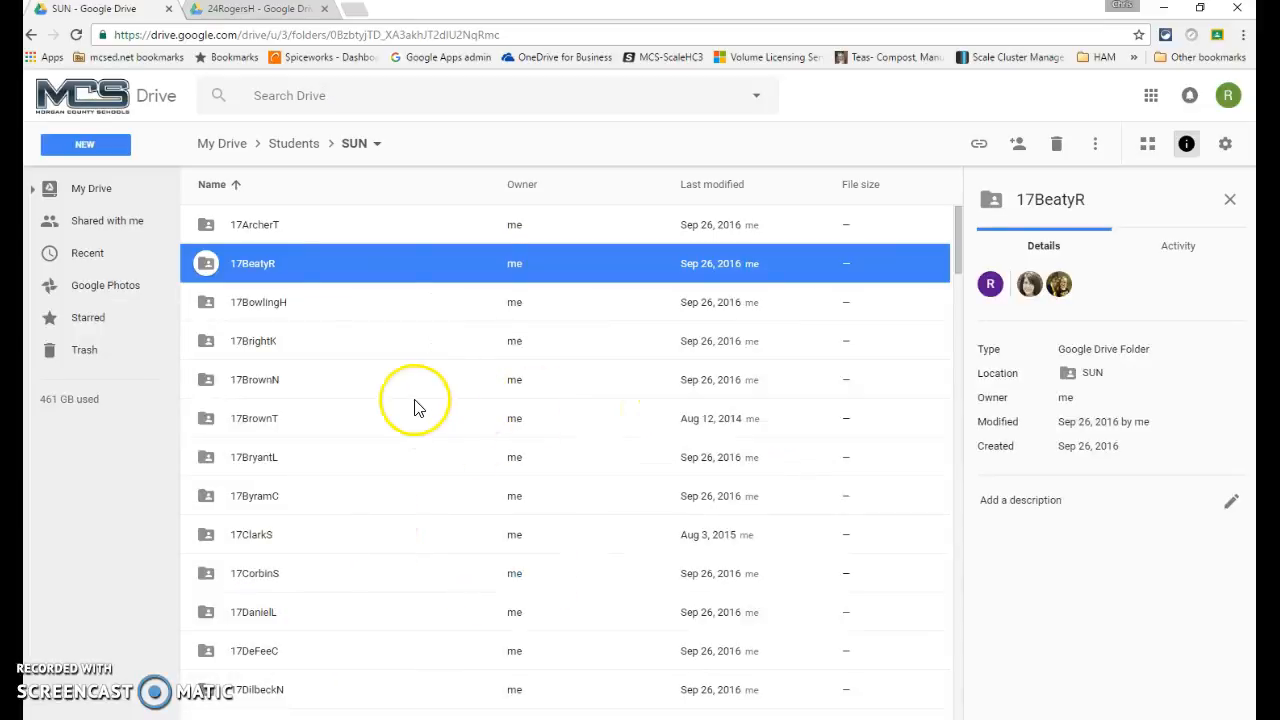
pyautogui.click(298, 279)
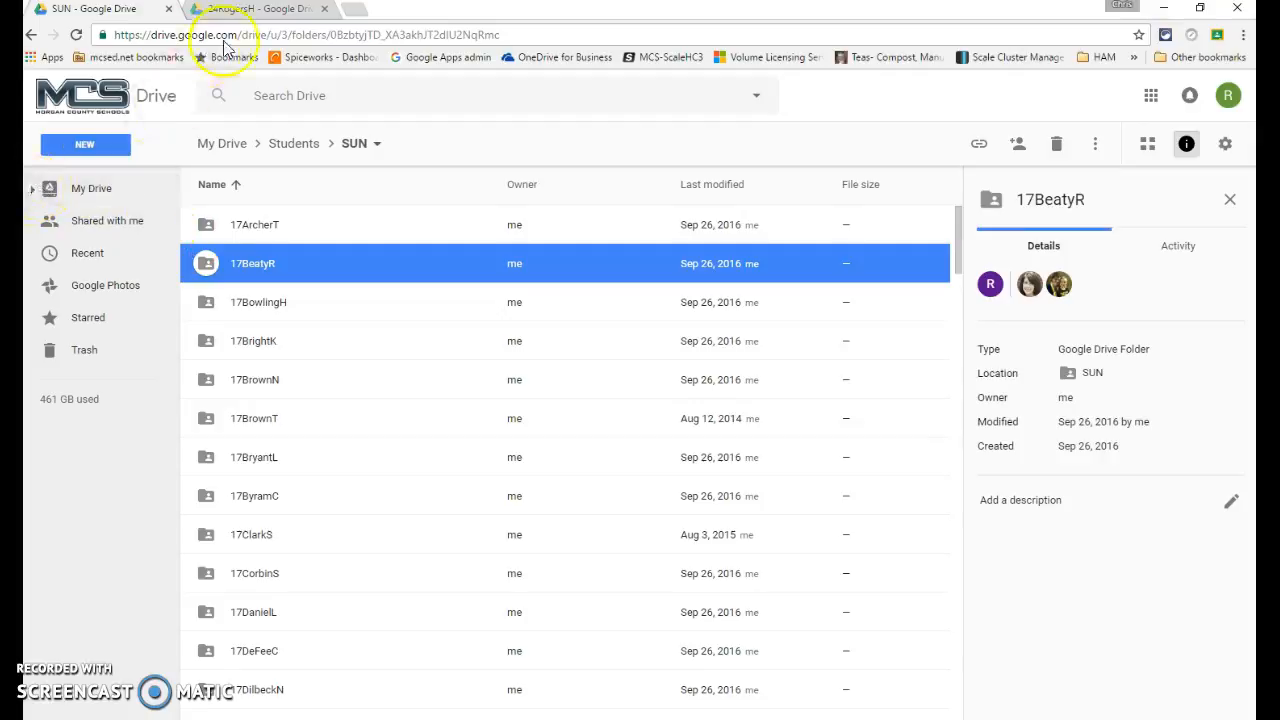
pyautogui.click(260, 9)
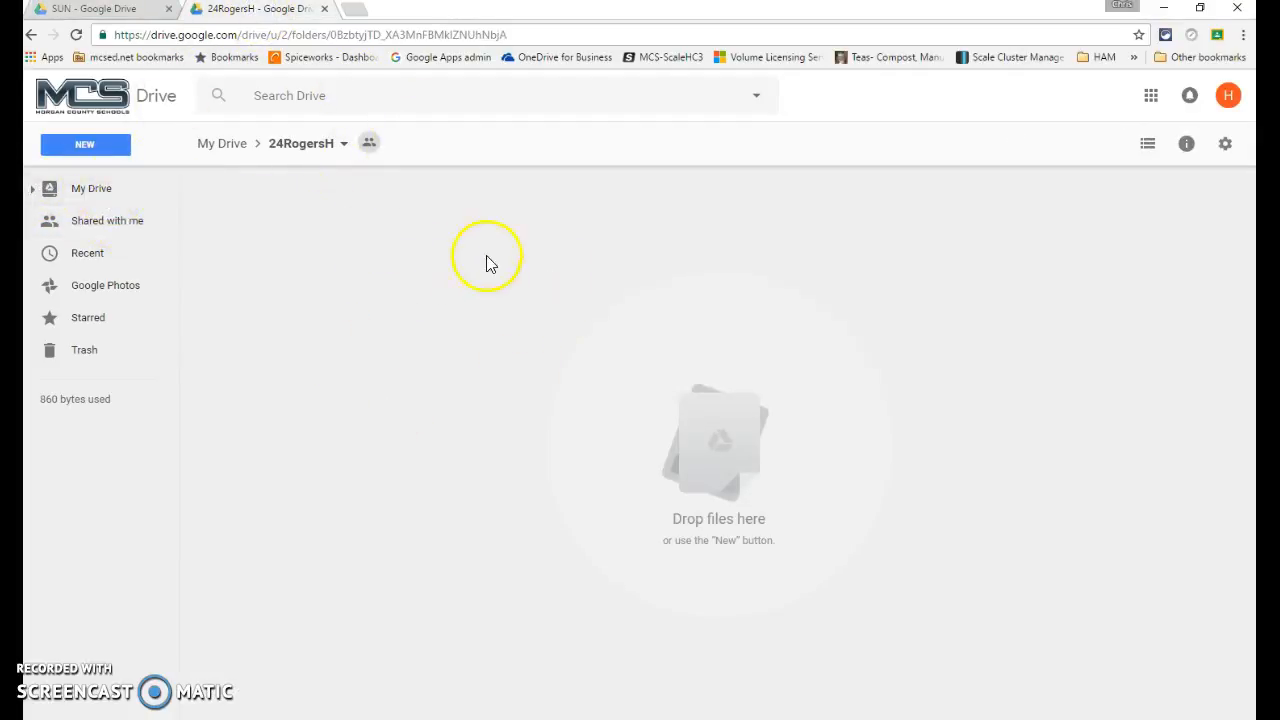
pyautogui.click(104, 219)
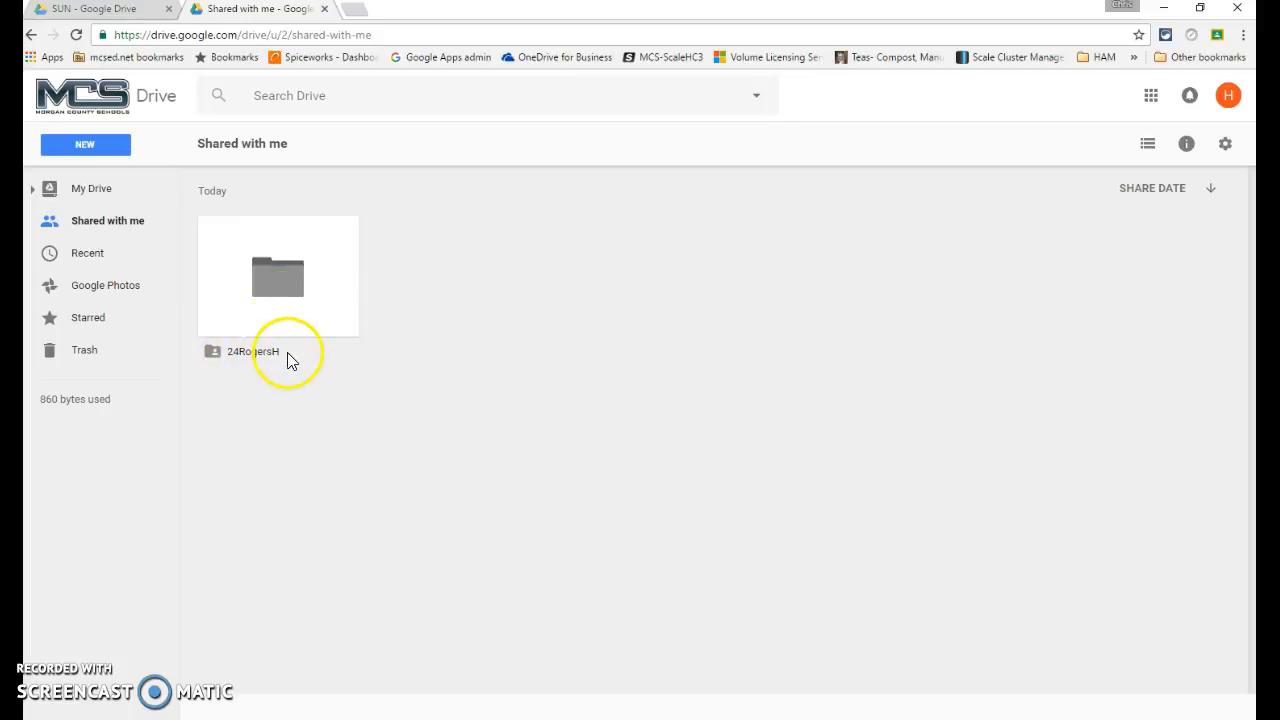
pyautogui.moveTo(285, 279); pyautogui.dragTo(293, 352)
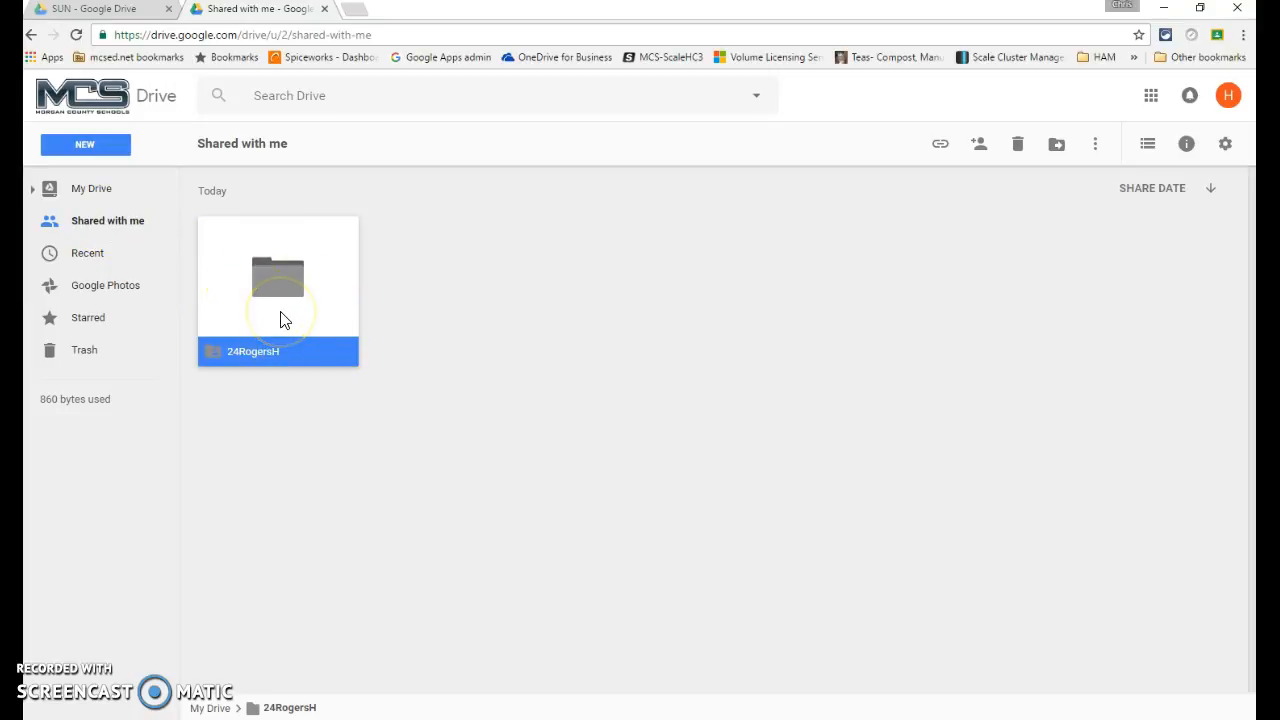
pyautogui.click(100, 189)
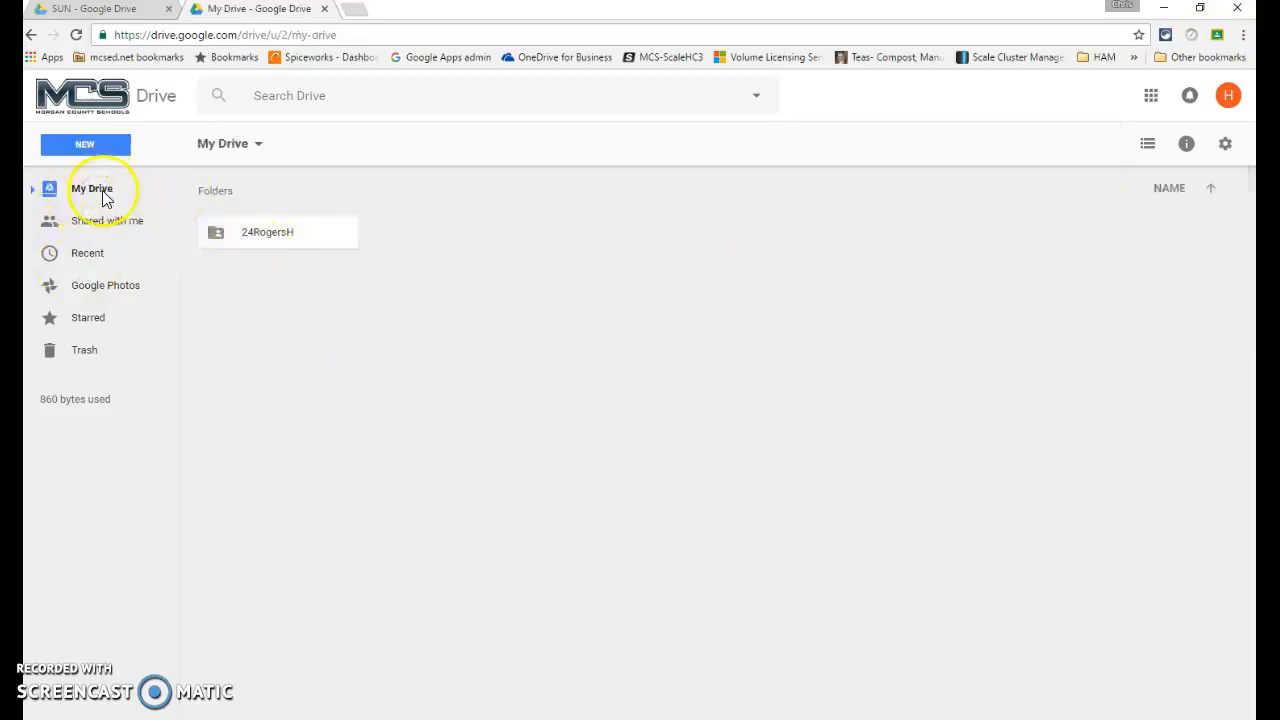
# Create a new folder named 'Test Folder' in My Drive, then switch to File Explorer
pyautogui.rightClick(292, 352)
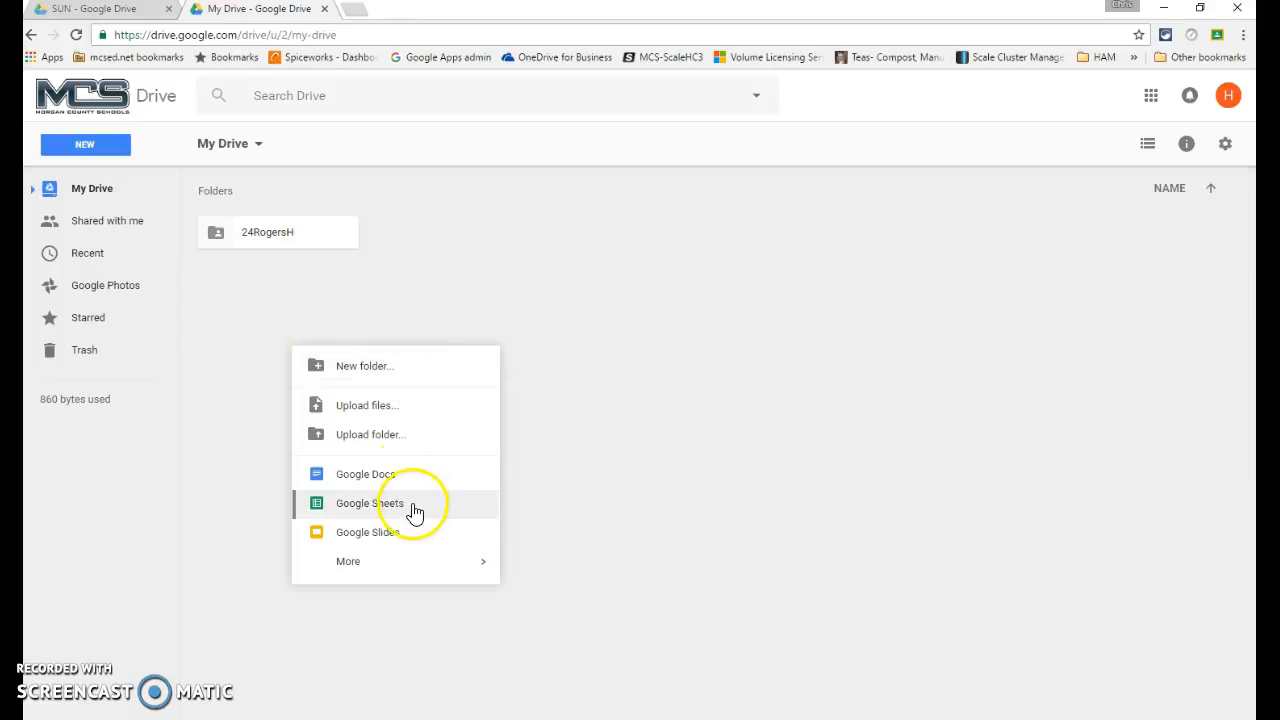
pyautogui.click(401, 384)
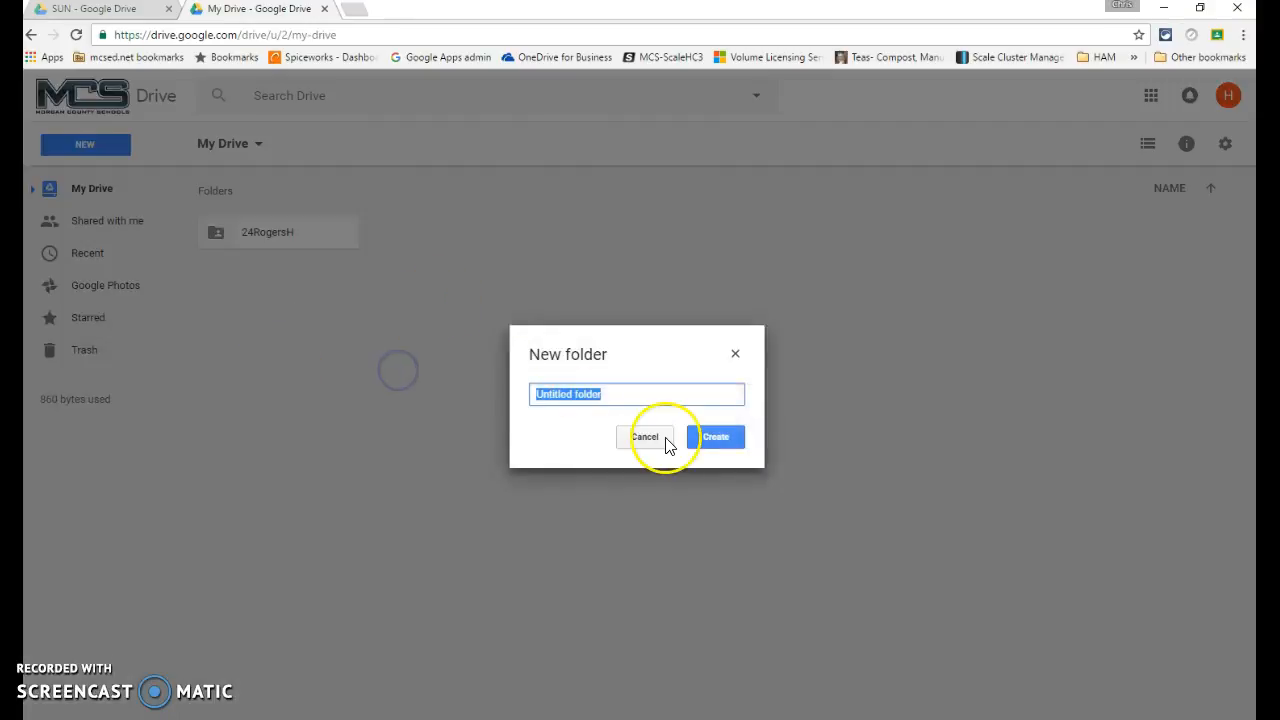
pyautogui.write('Tes')
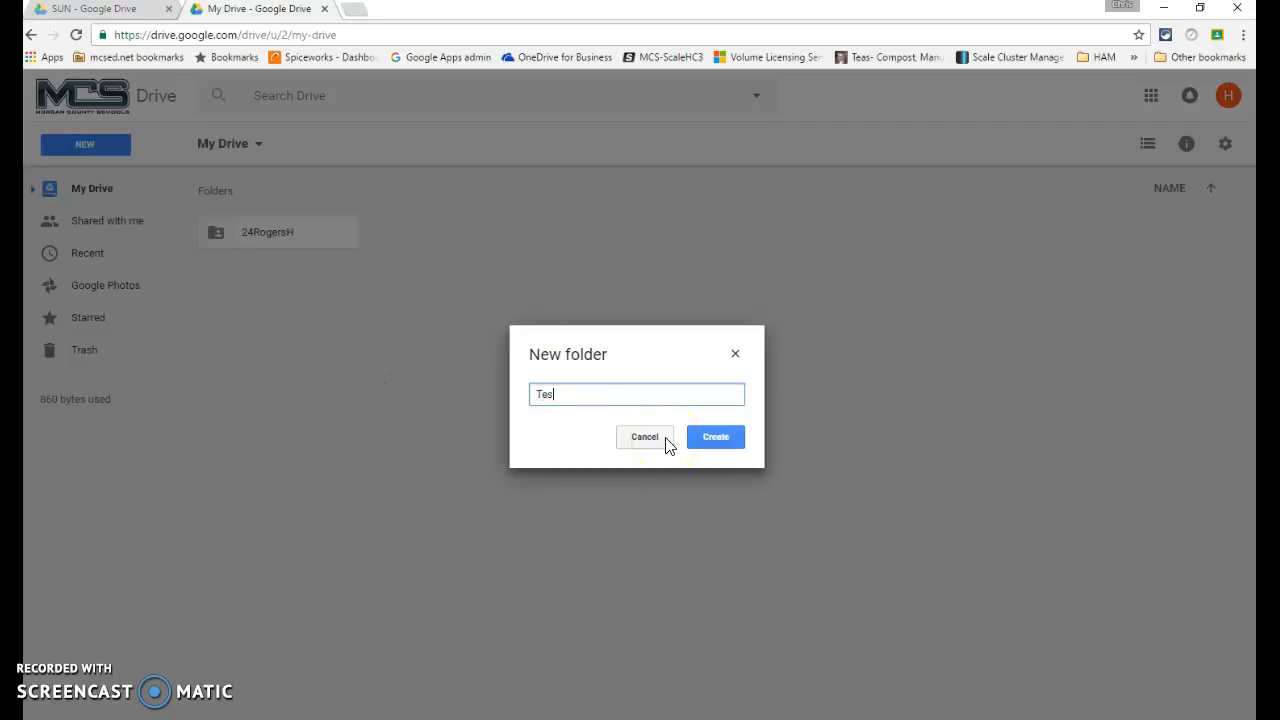
pyautogui.write('t Folder')
pyautogui.press('Return')
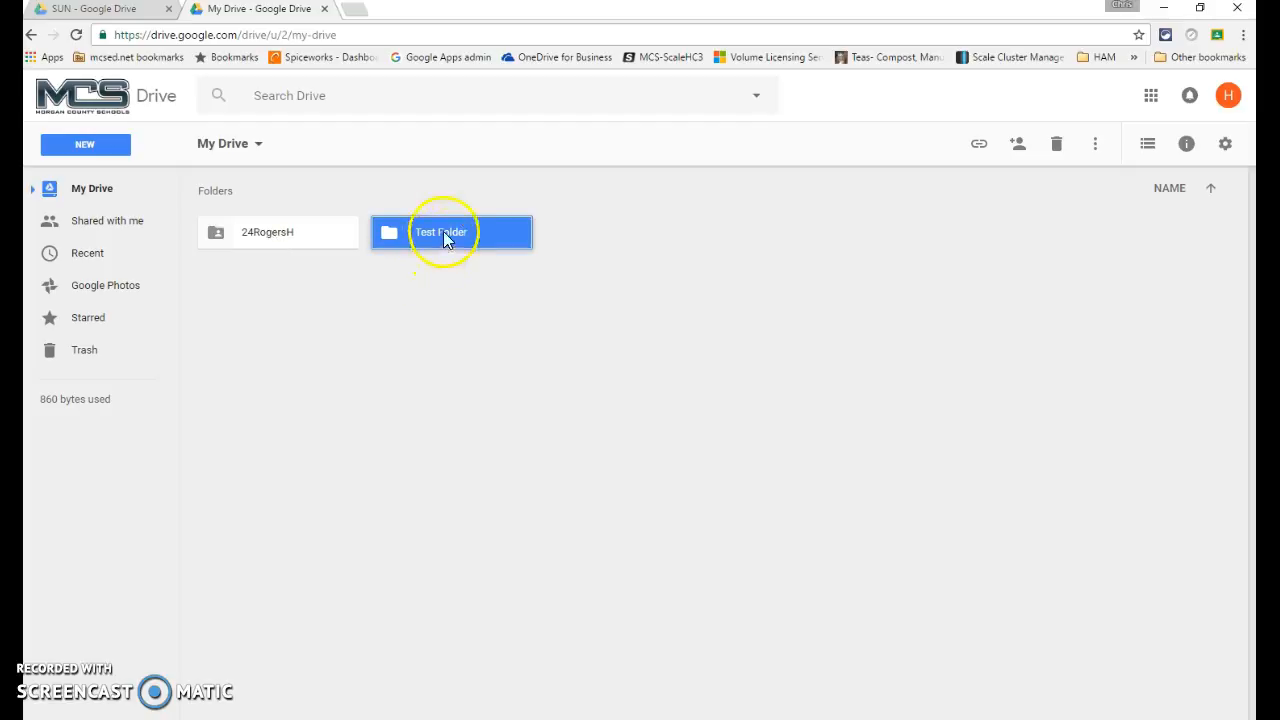
pyautogui.hotkey('alt', 'Tab')
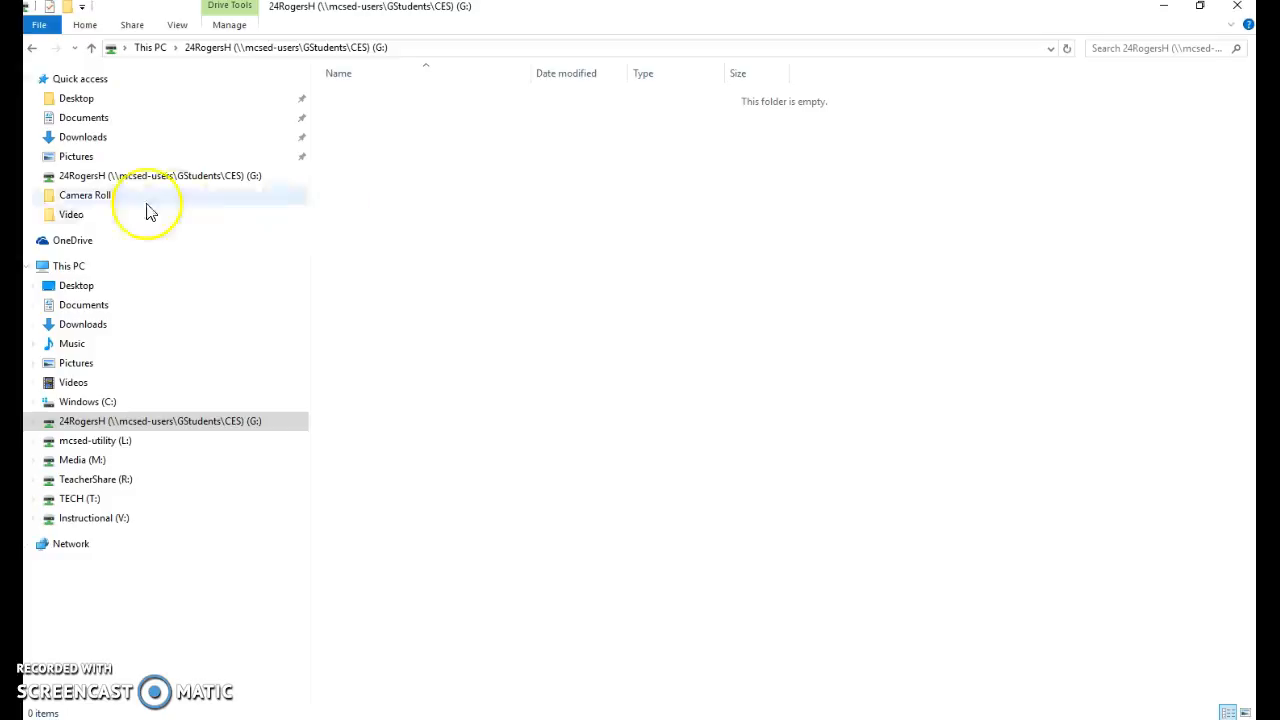
pyautogui.click(12, 165)
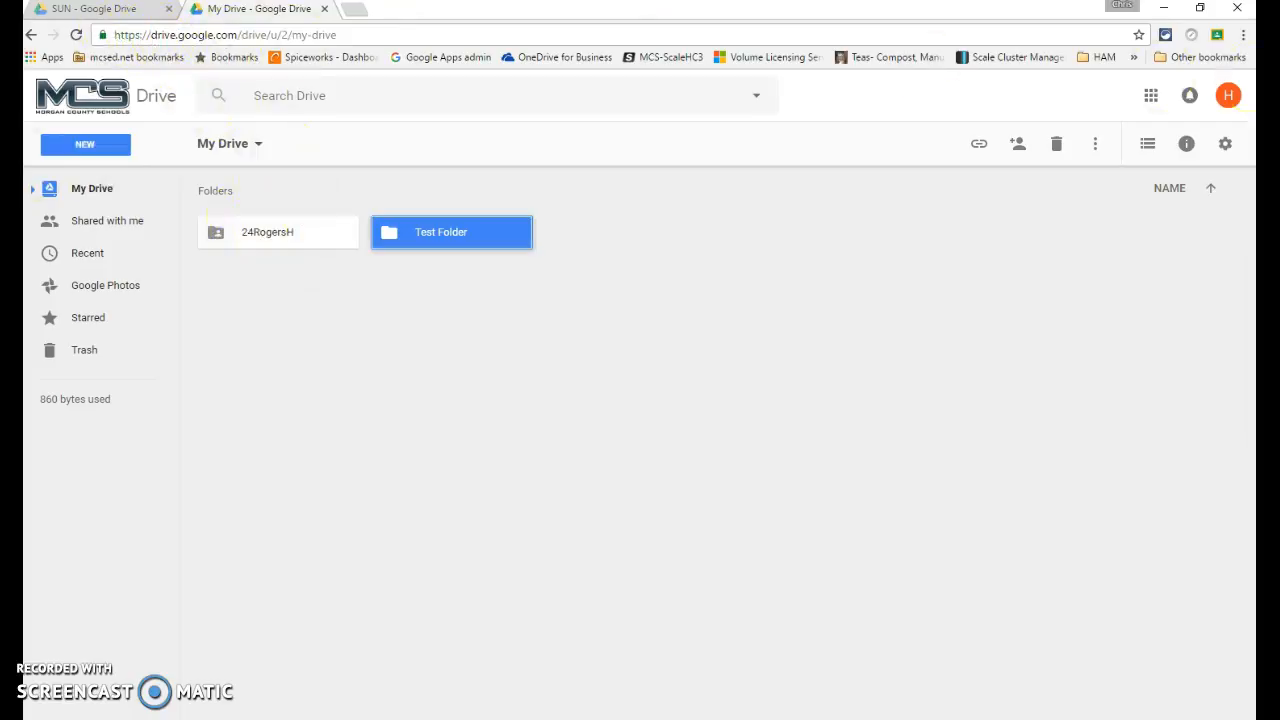
pyautogui.click(95, 190)
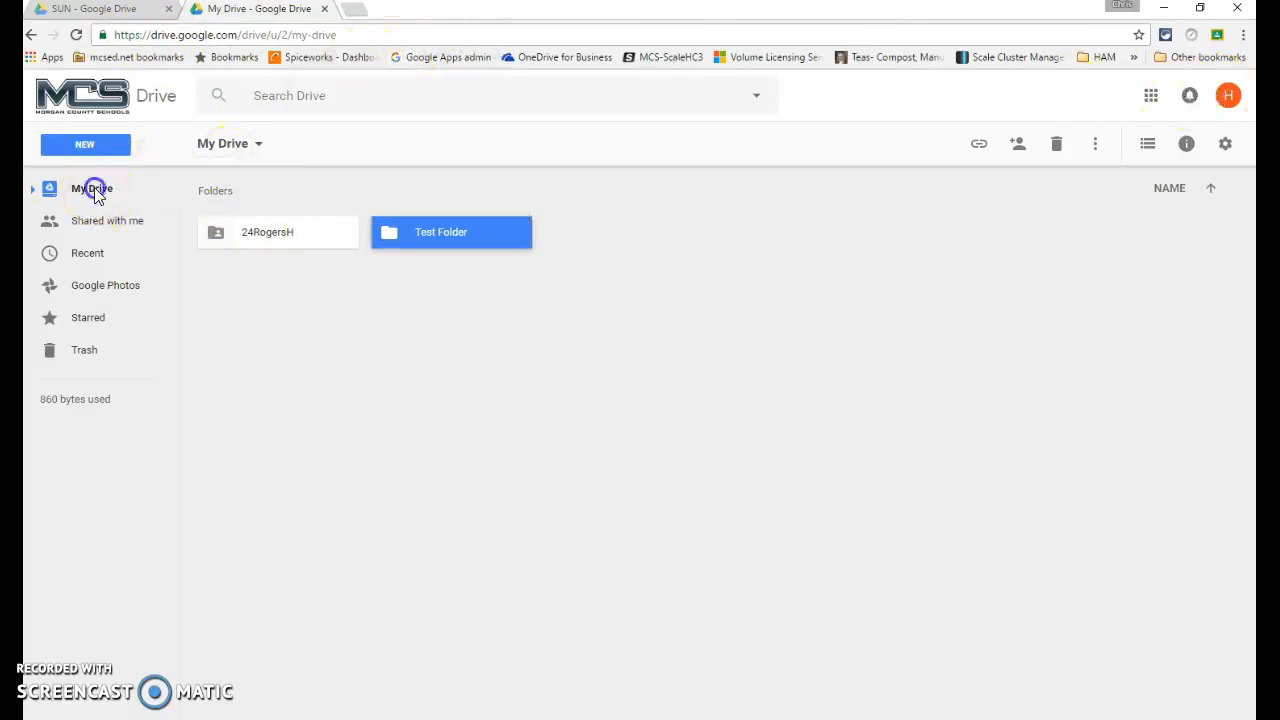
pyautogui.click(290, 238)
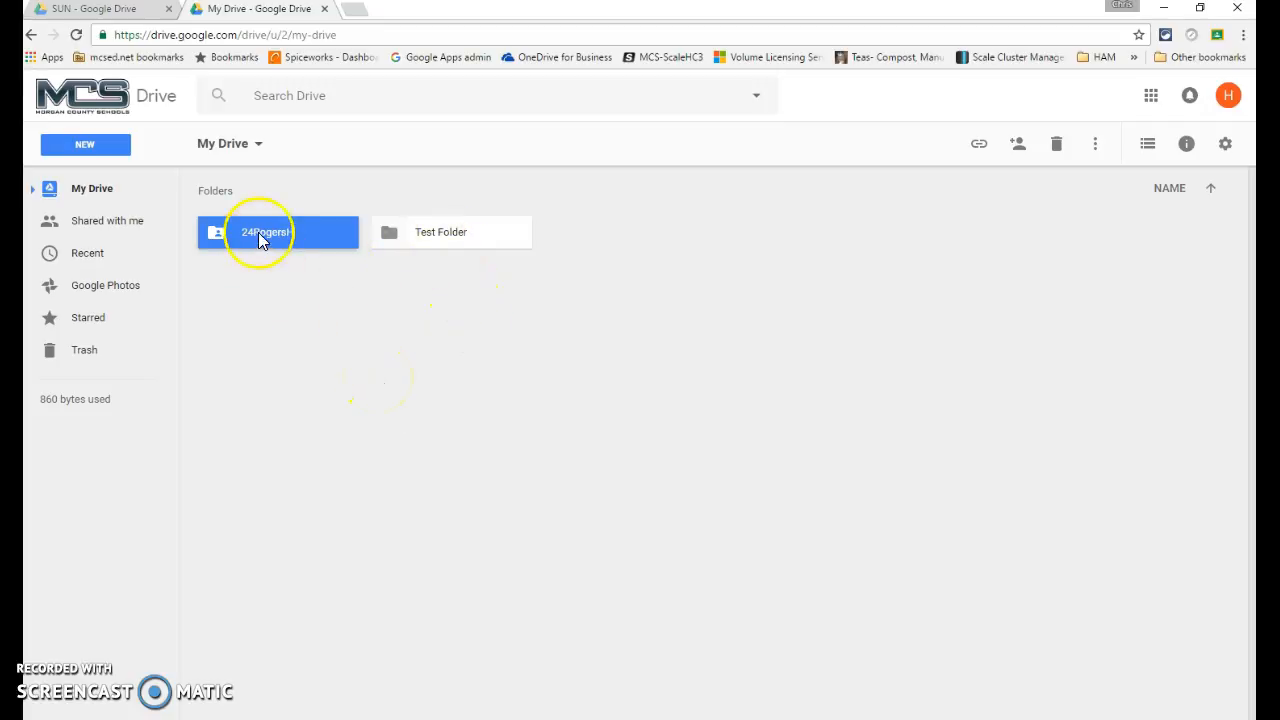
pyautogui.click(480, 343)
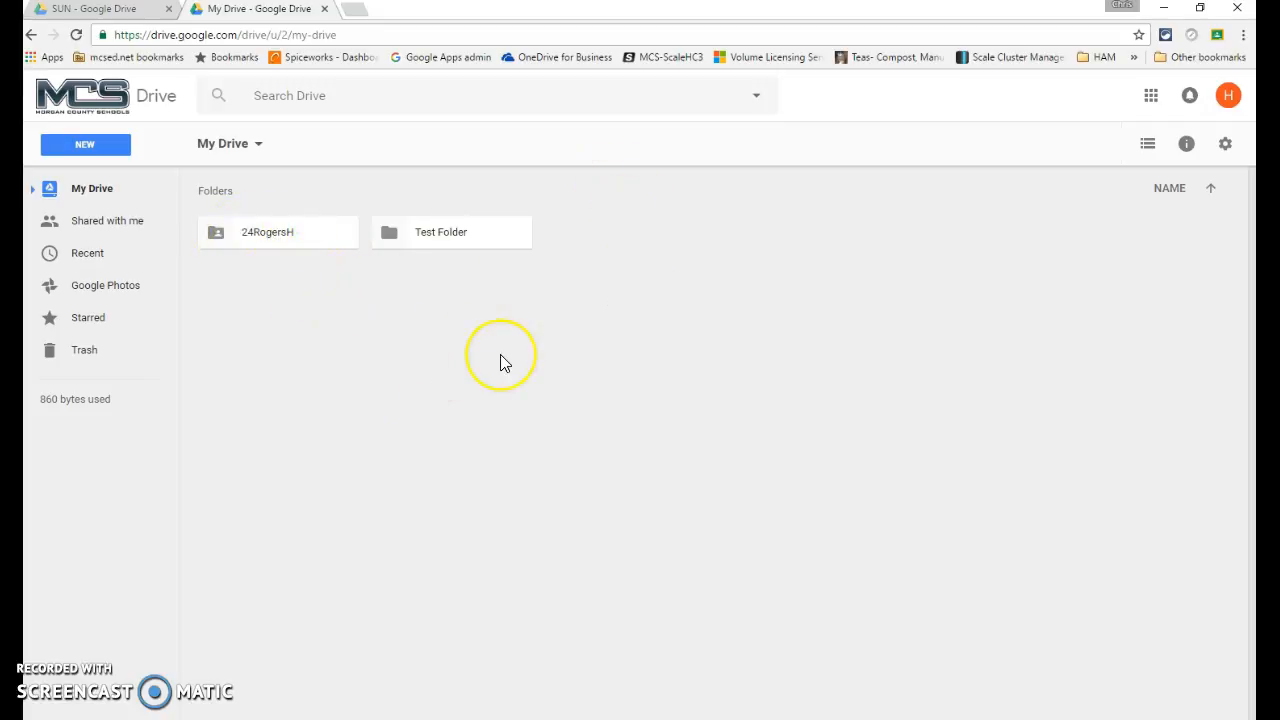
pyautogui.click(267, 246)
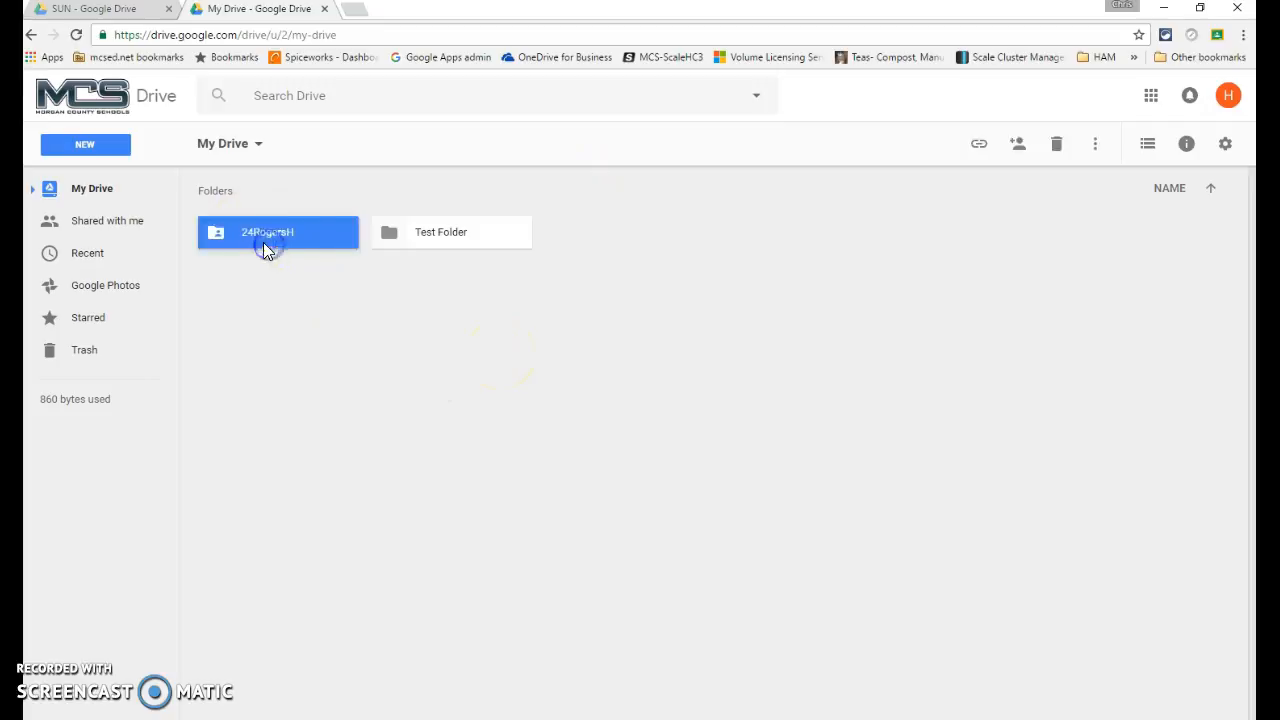
pyautogui.click(344, 346)
pyautogui.click(437, 243)
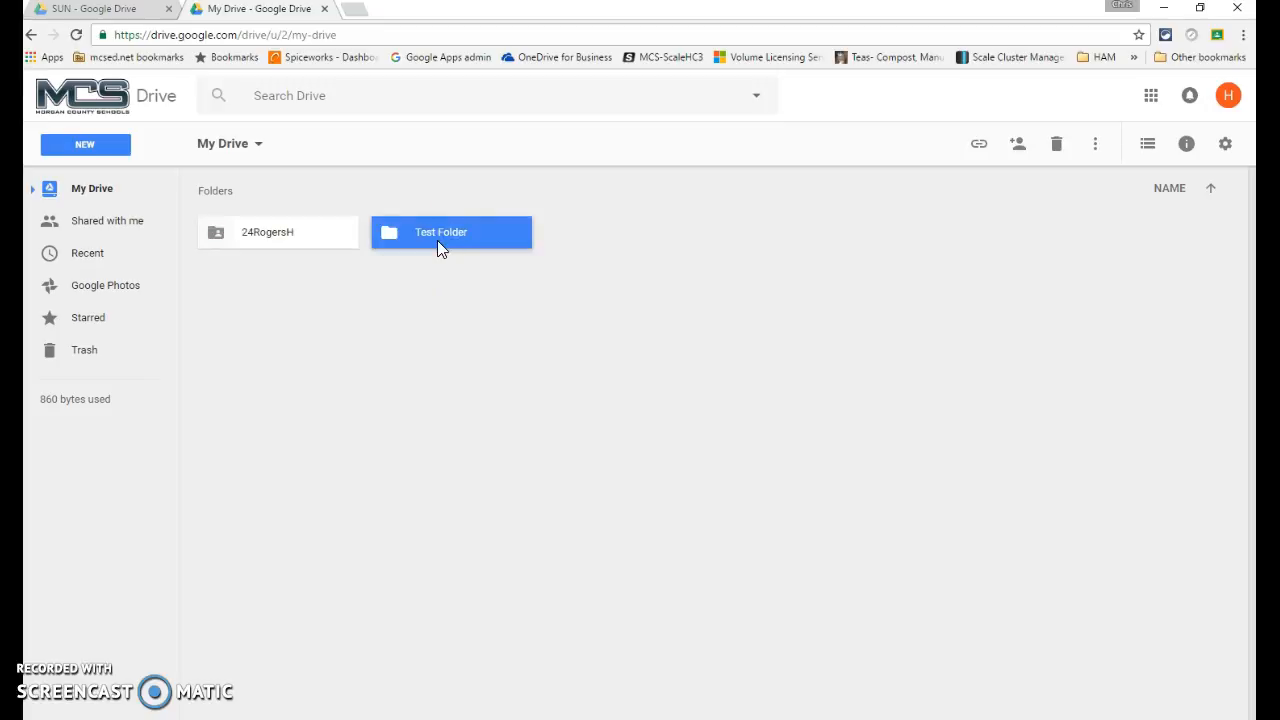
pyautogui.click(442, 232)
pyautogui.rightClick(442, 232)
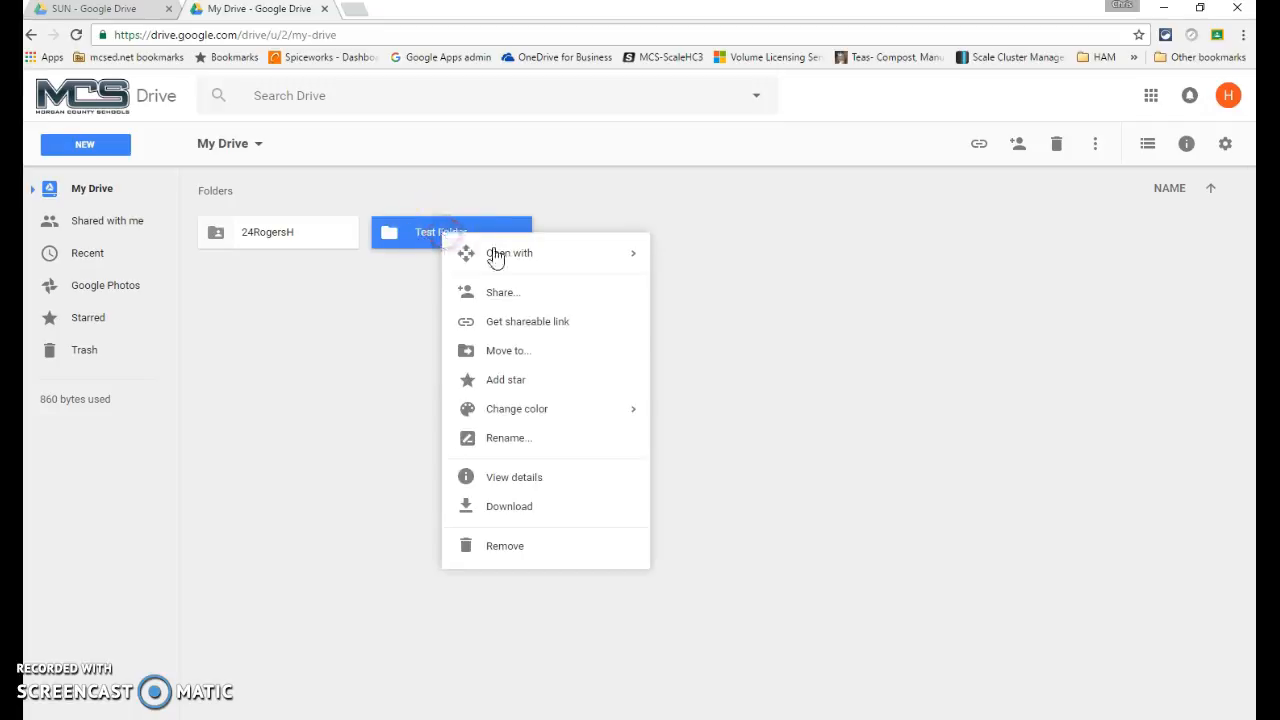
pyautogui.click(545, 543)
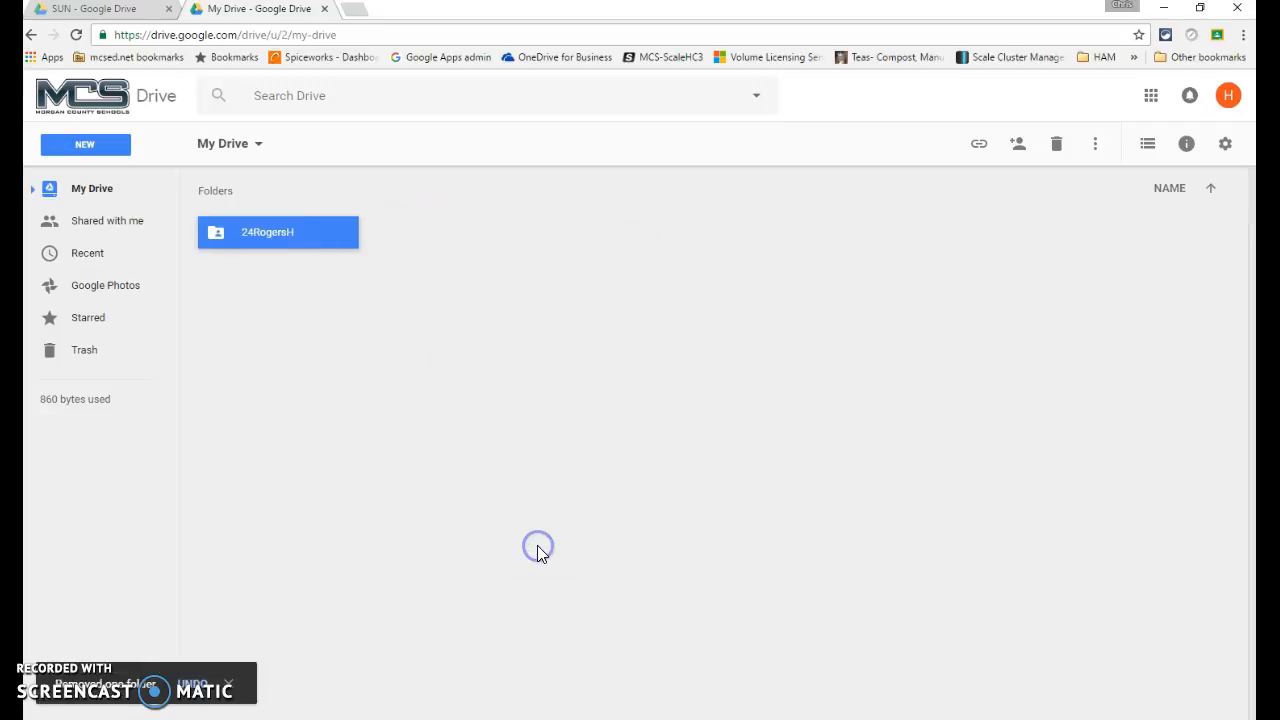
pyautogui.rightClick(490, 300)
# Create a new folder named 'Project' in My Drive
pyautogui.click(575, 315)
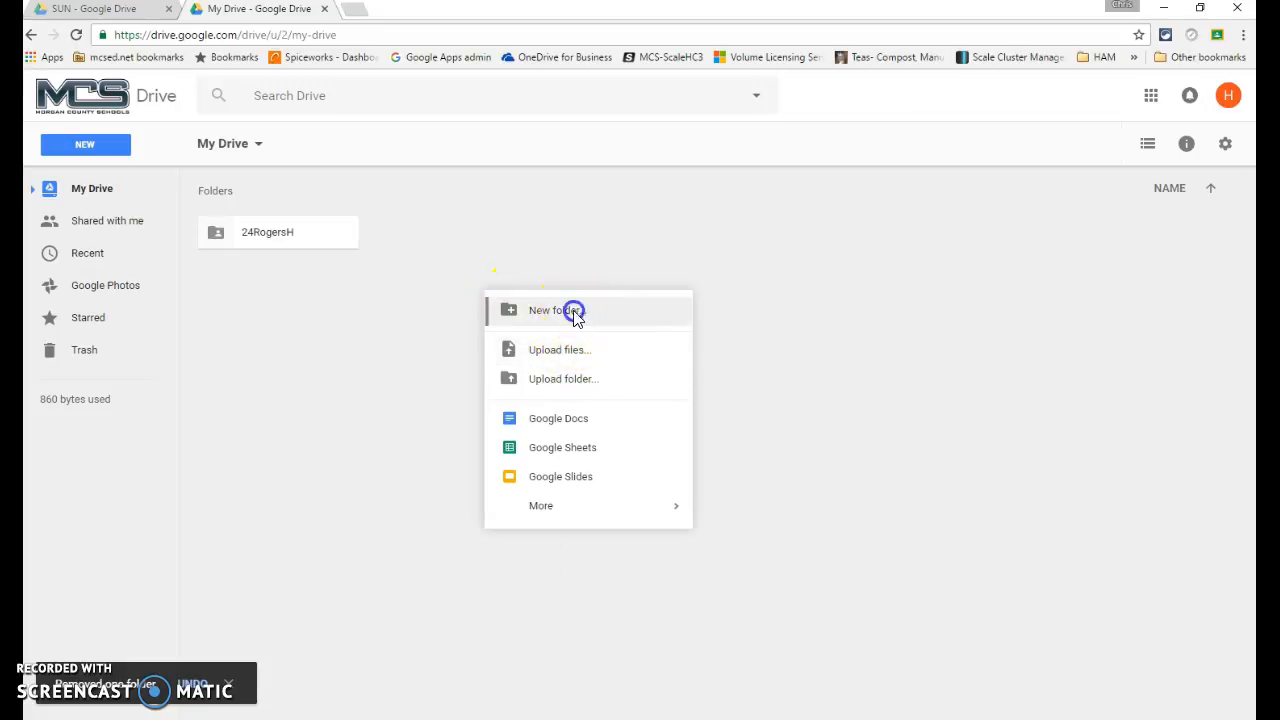
pyautogui.write('Project')
pyautogui.press('Return')
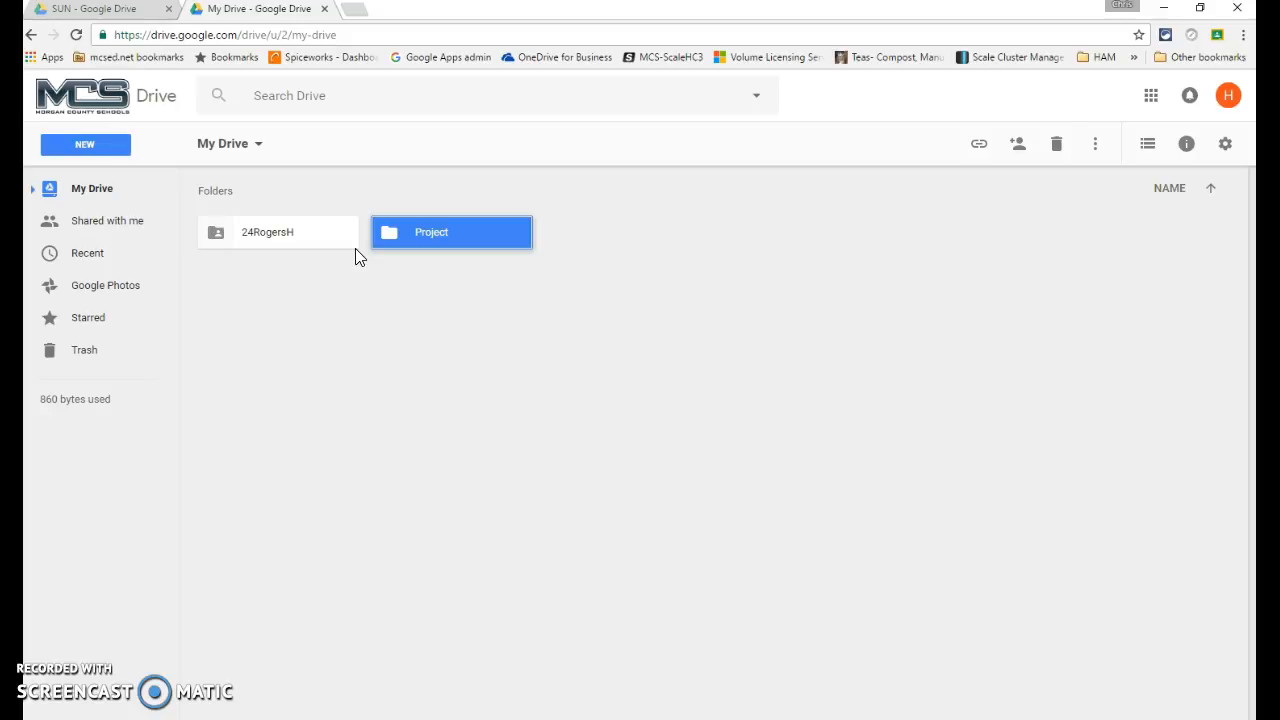
pyautogui.moveTo(434, 231); pyautogui.dragTo(307, 226)
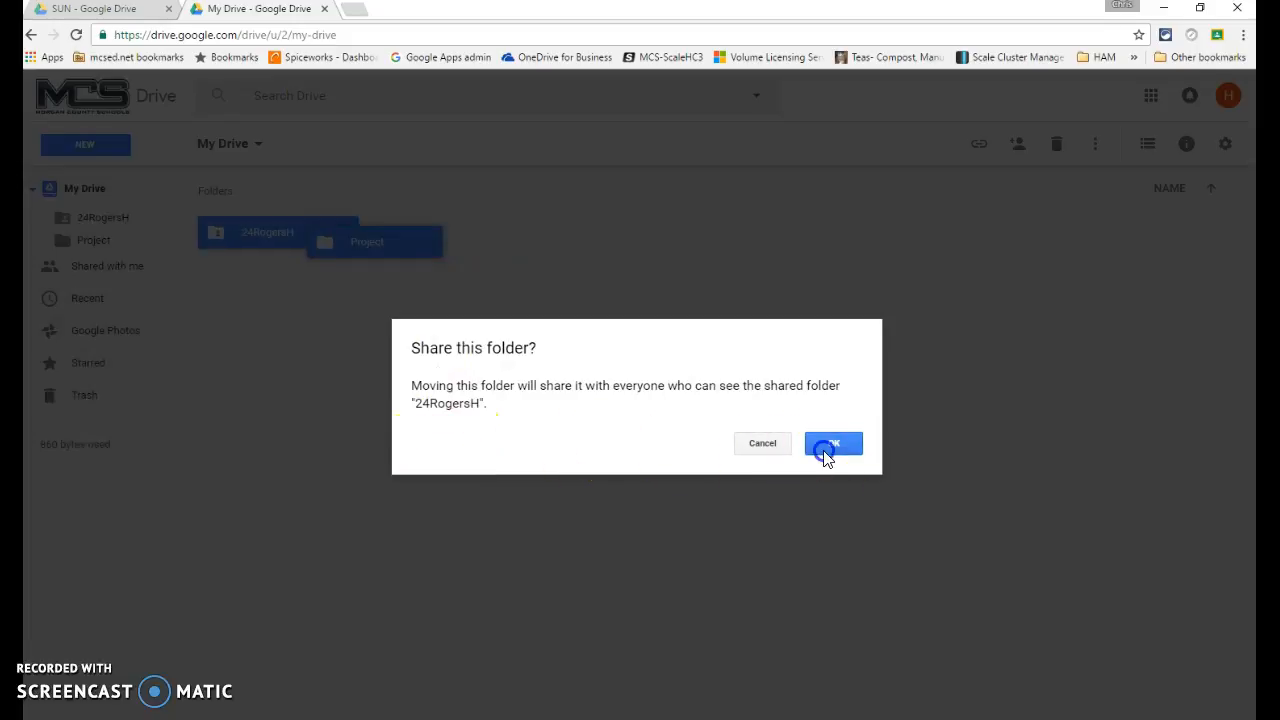
pyautogui.click(822, 447)
pyautogui.doubleClick(256, 241)
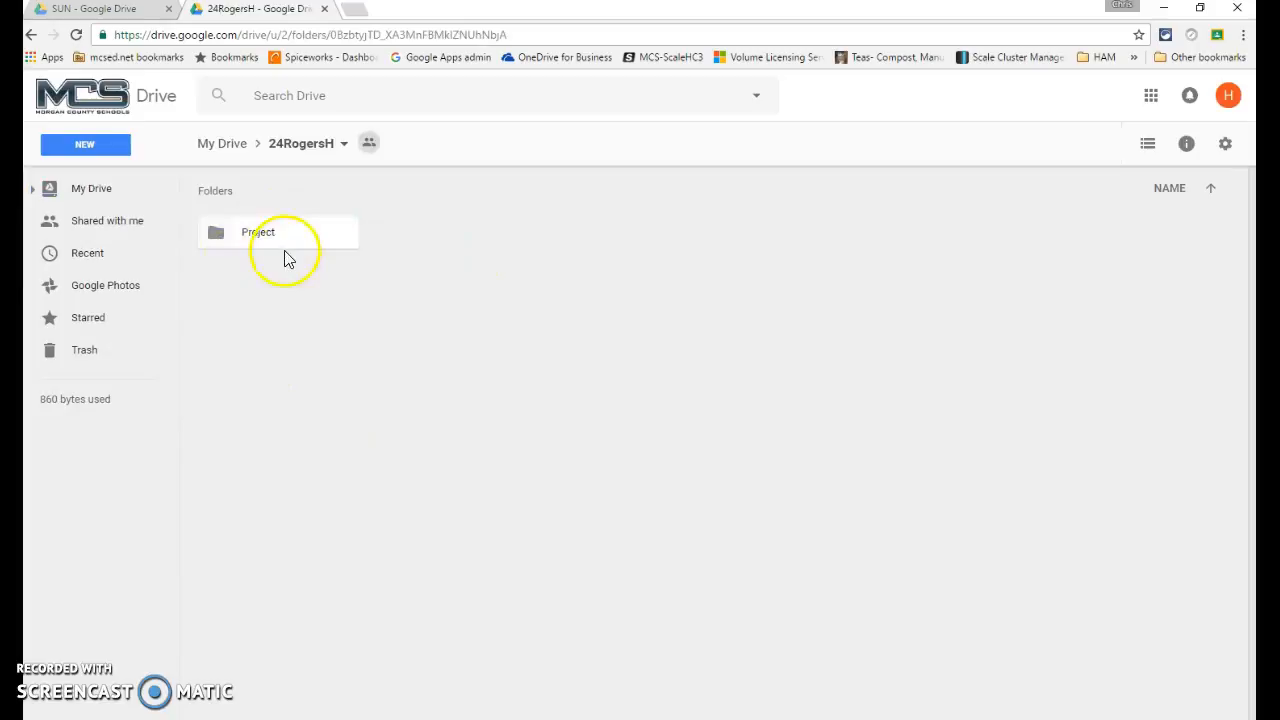
pyautogui.click(12, 138)
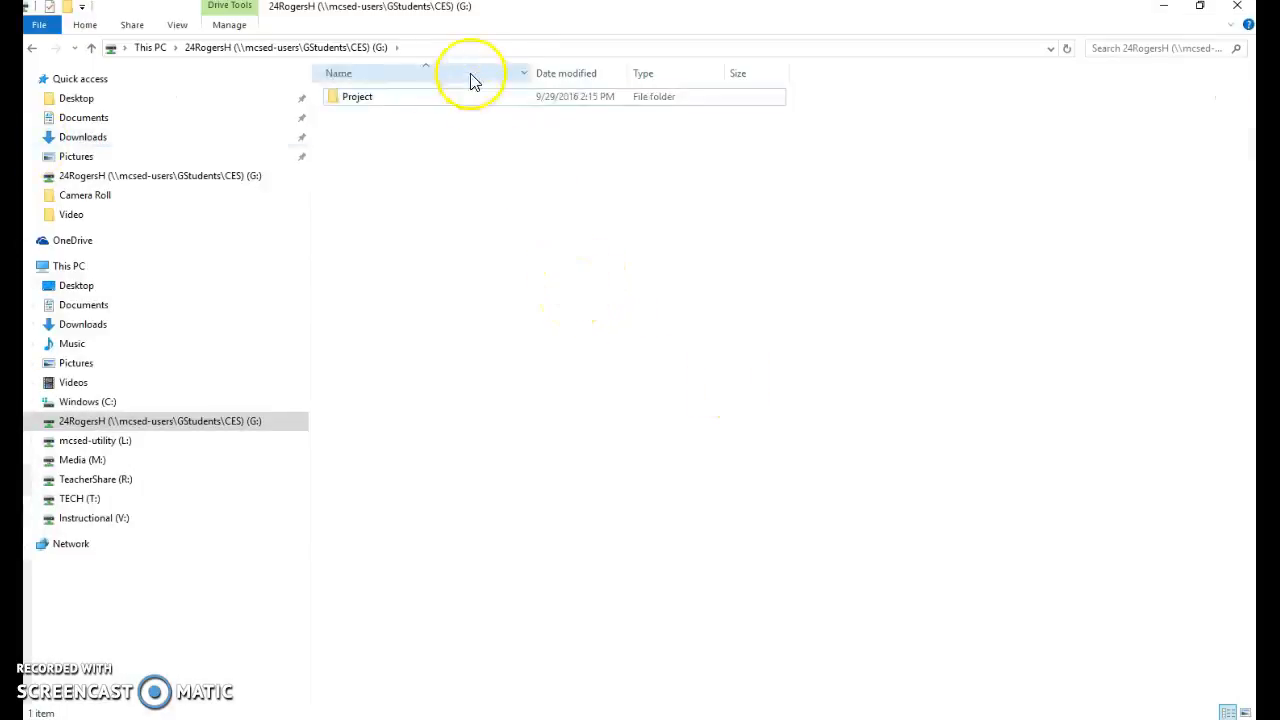
pyautogui.click(397, 100)
pyautogui.click(382, 50)
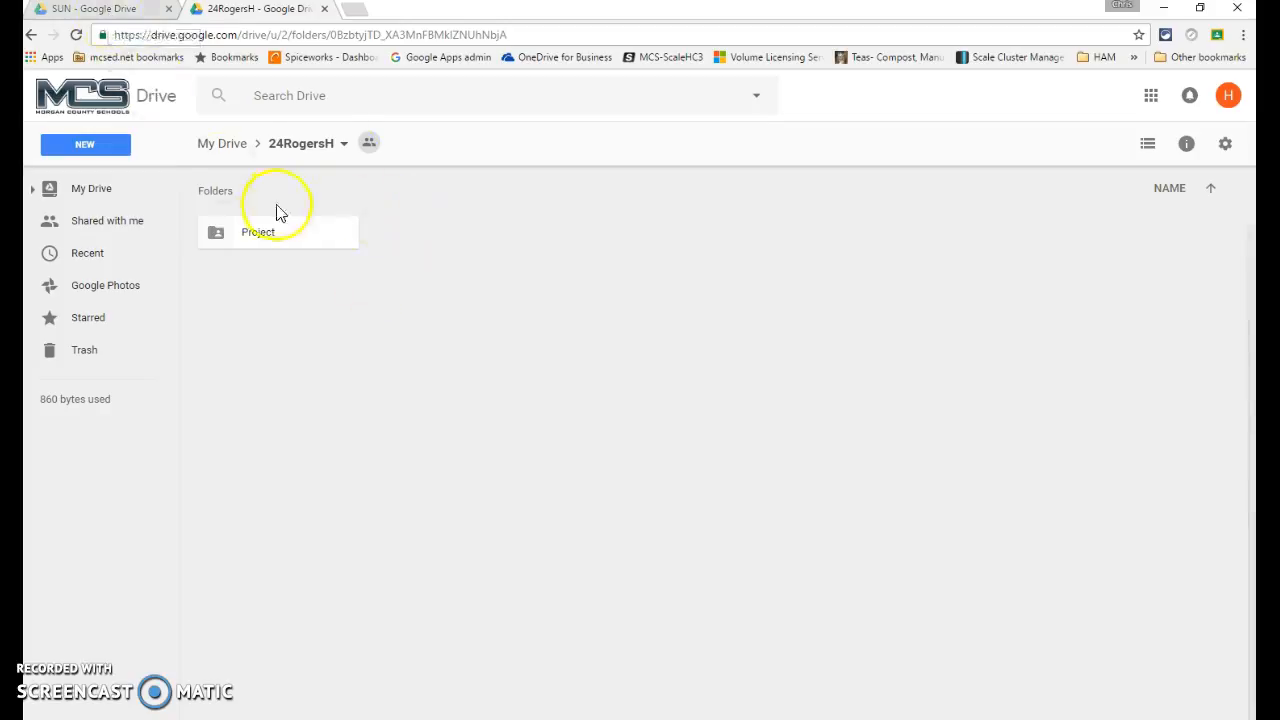
pyautogui.click(116, 20)
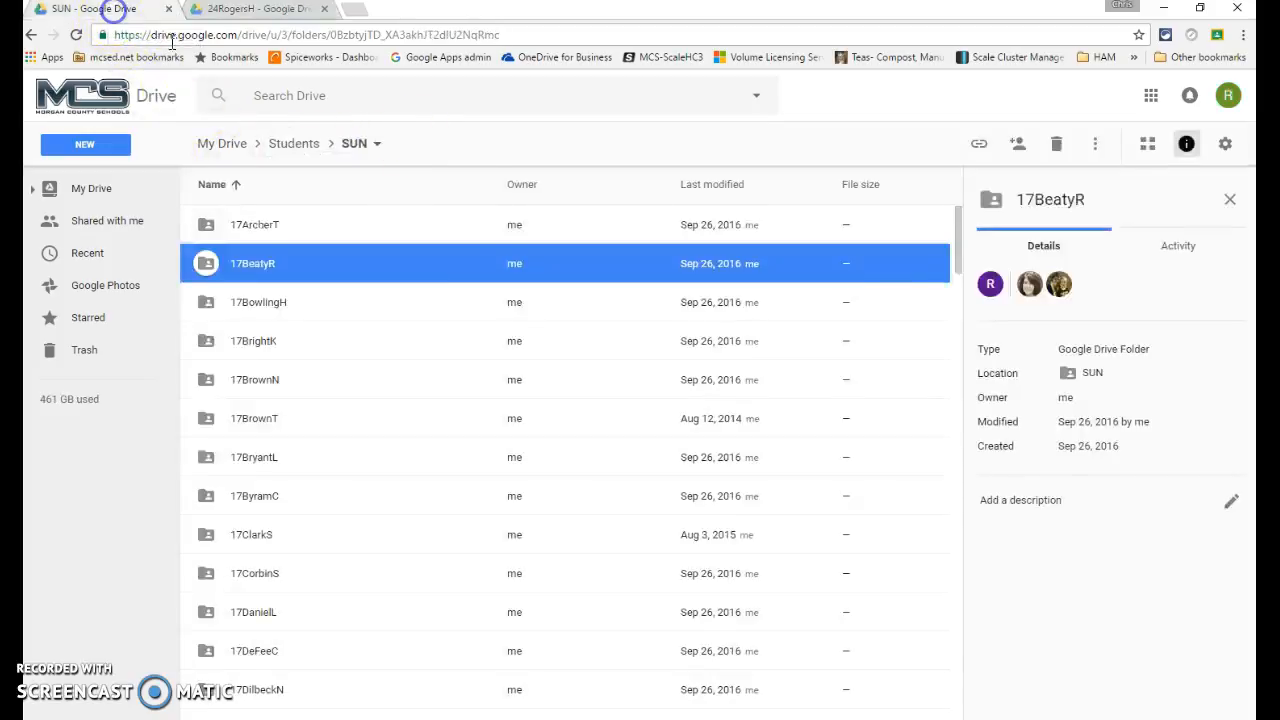
pyautogui.scroll(-2, 430, 300)
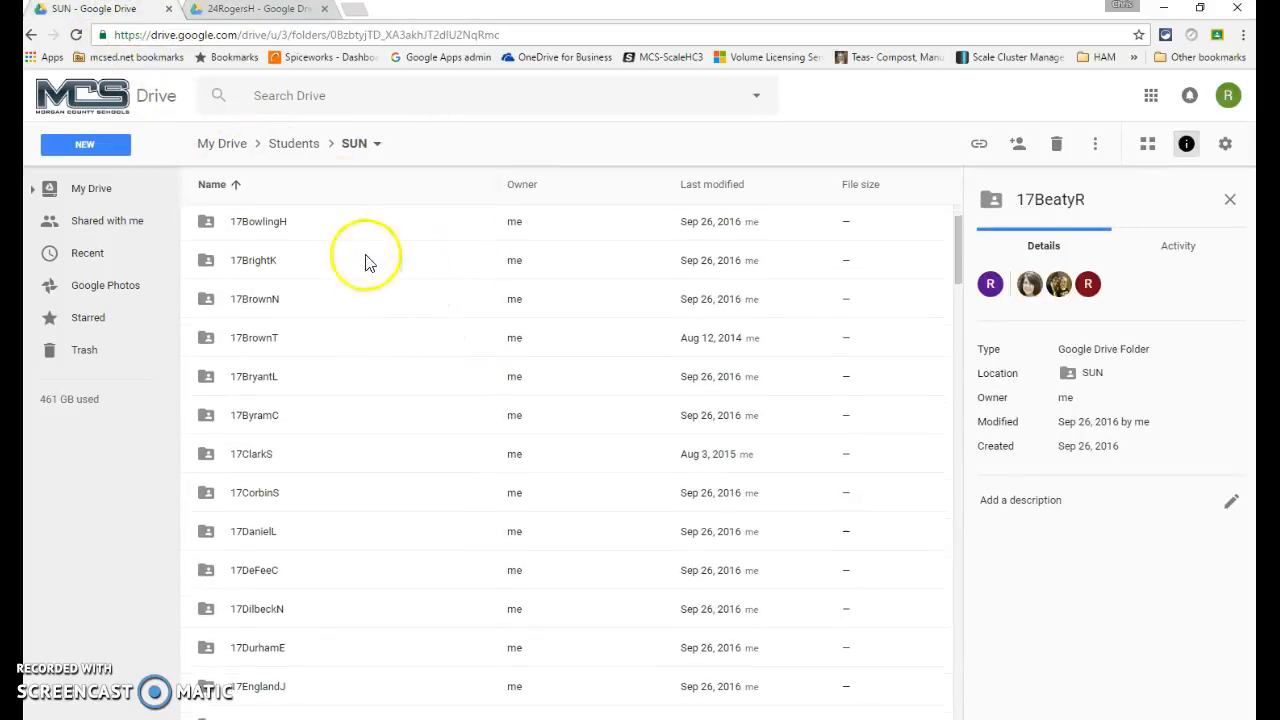
pyautogui.scroll(2, 390, 280)
pyautogui.click(272, 306)
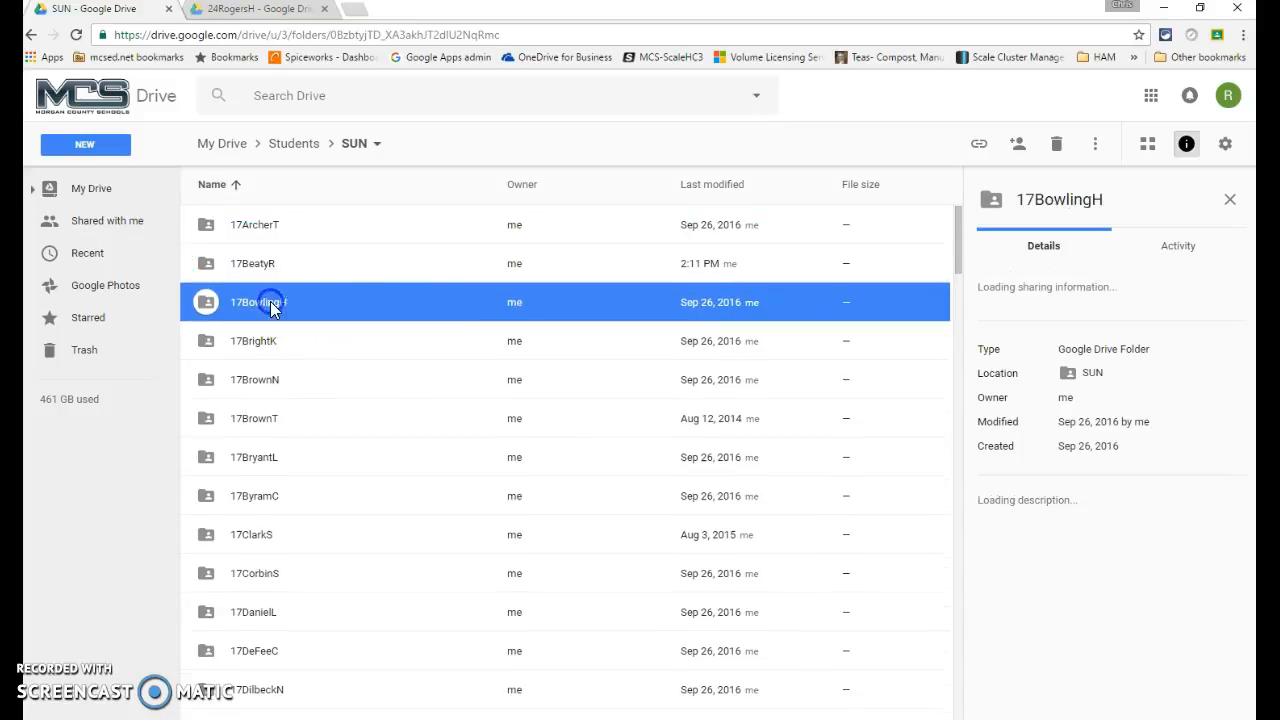
pyautogui.rightClick(301, 302)
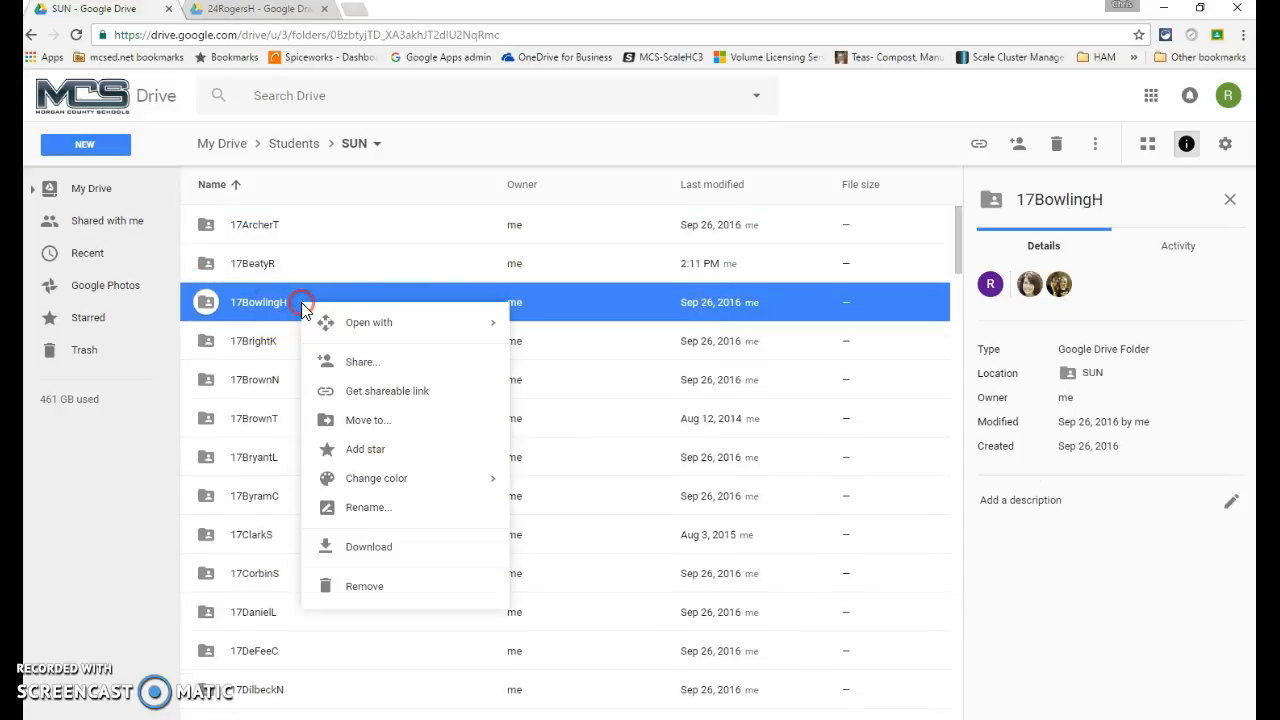
pyautogui.click(398, 364)
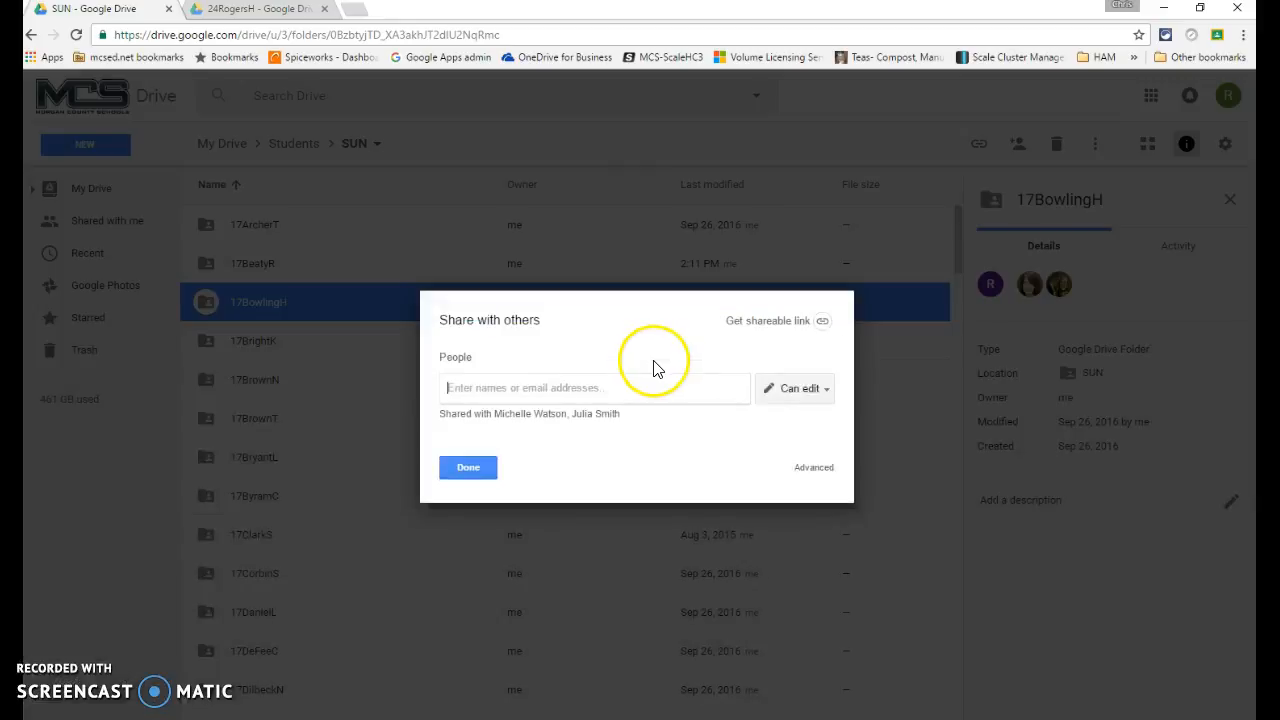
# In advanced sharing settings, add the student's school address as a person to invite
pyautogui.click(826, 468)
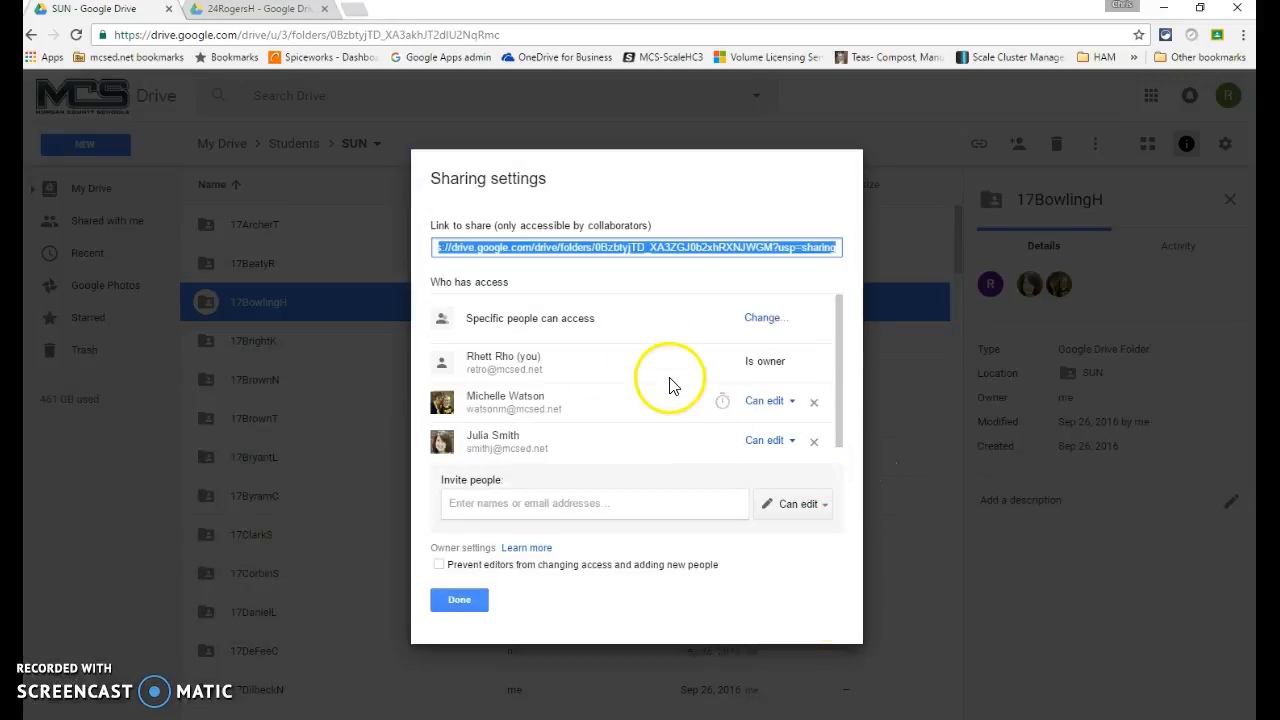
pyautogui.click(520, 500)
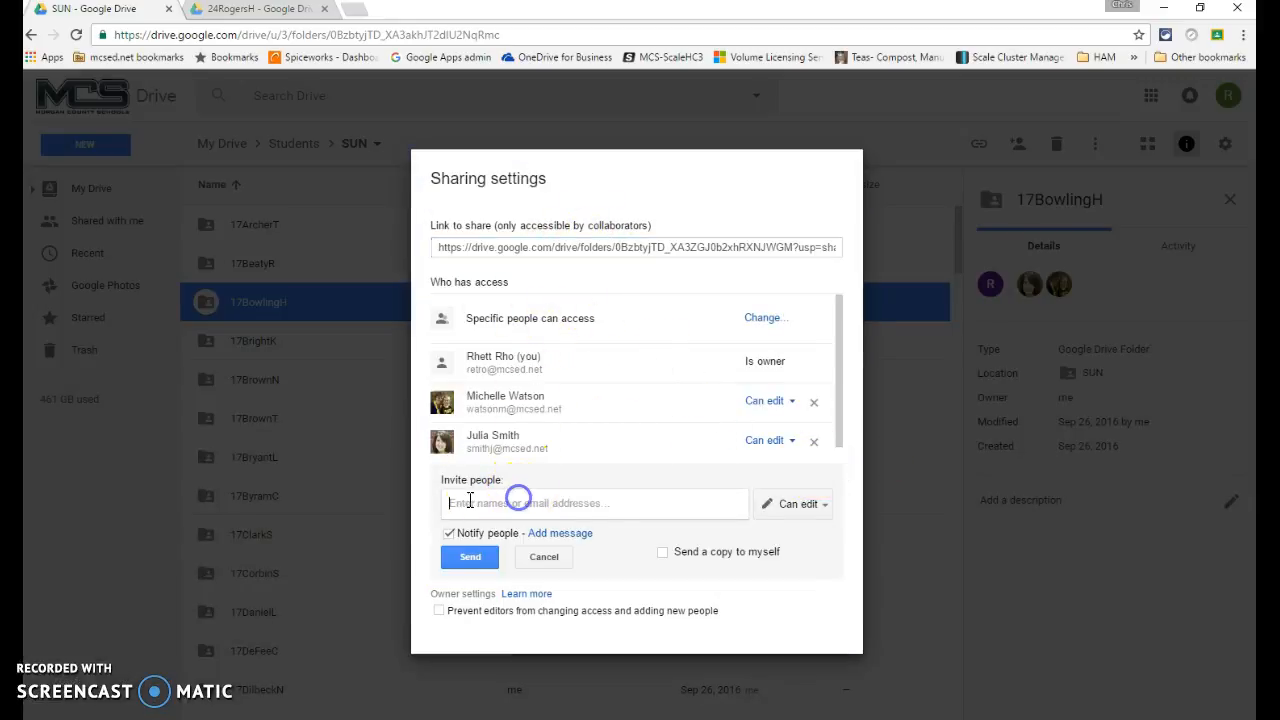
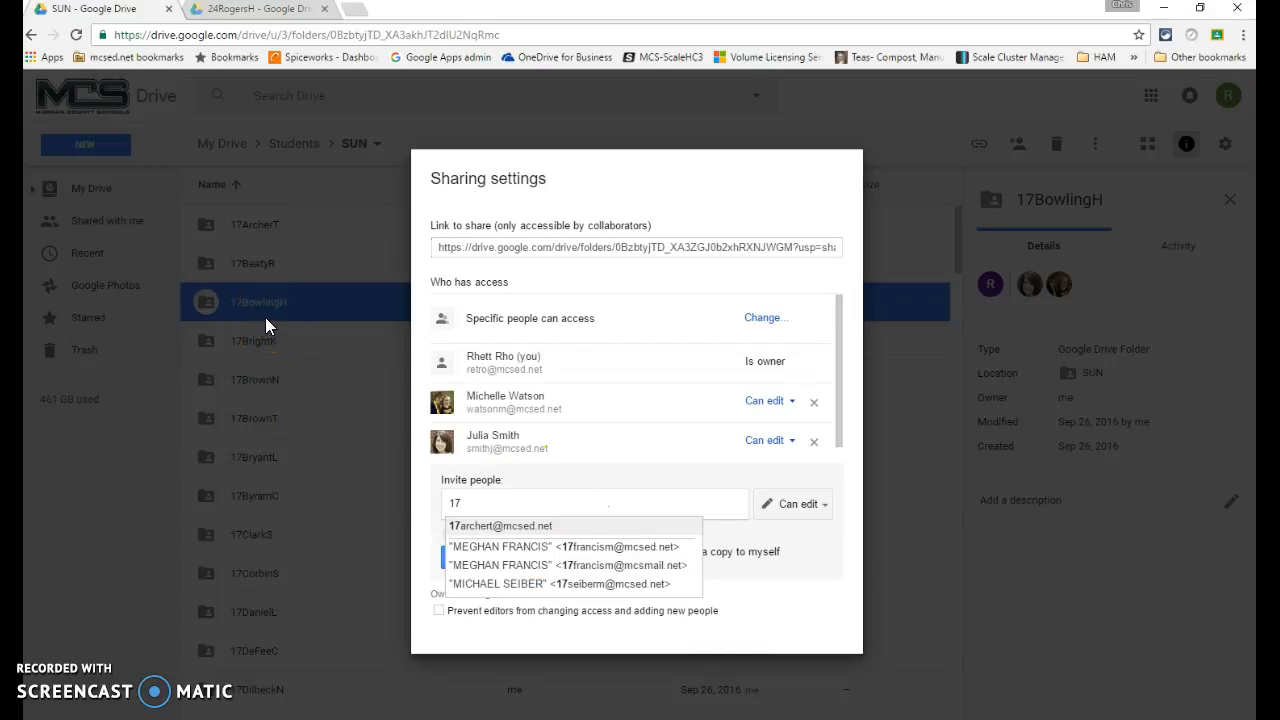
pyautogui.press('Return')
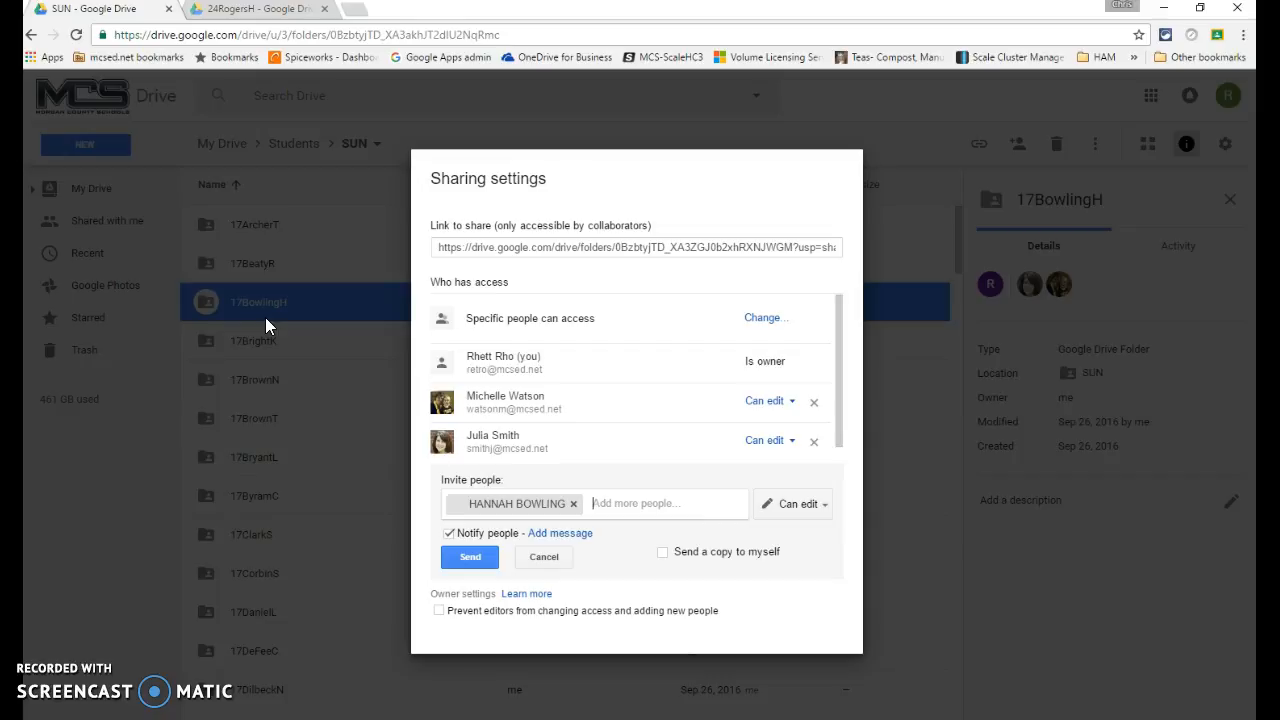
pyautogui.click(470, 610)
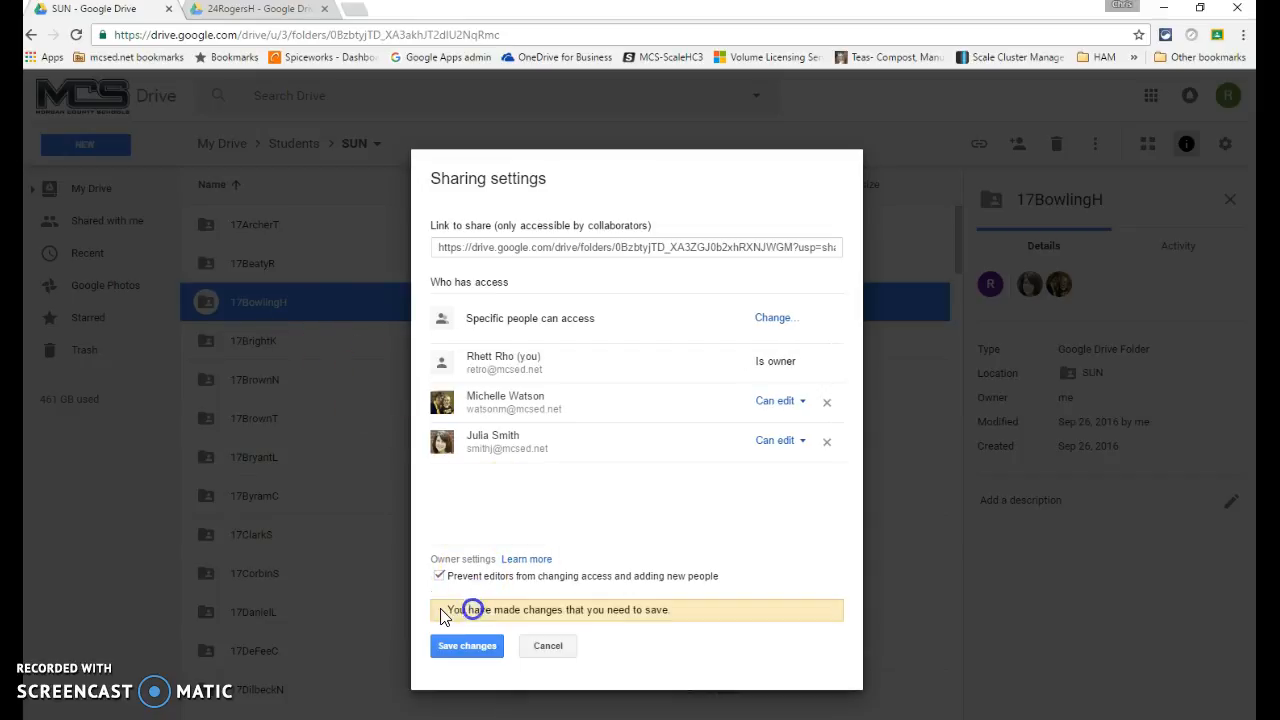